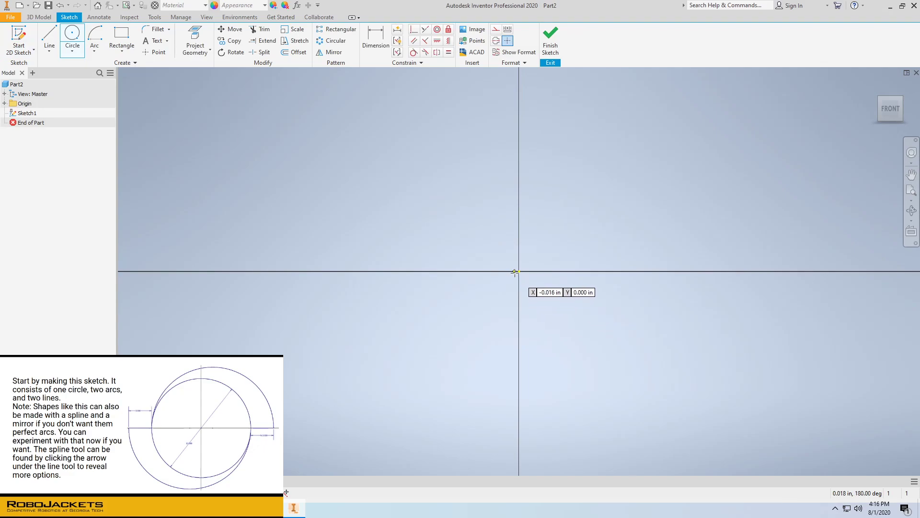
Draw a circle with a 13 in diameter centred on the sketch origin
left_click(519, 271)
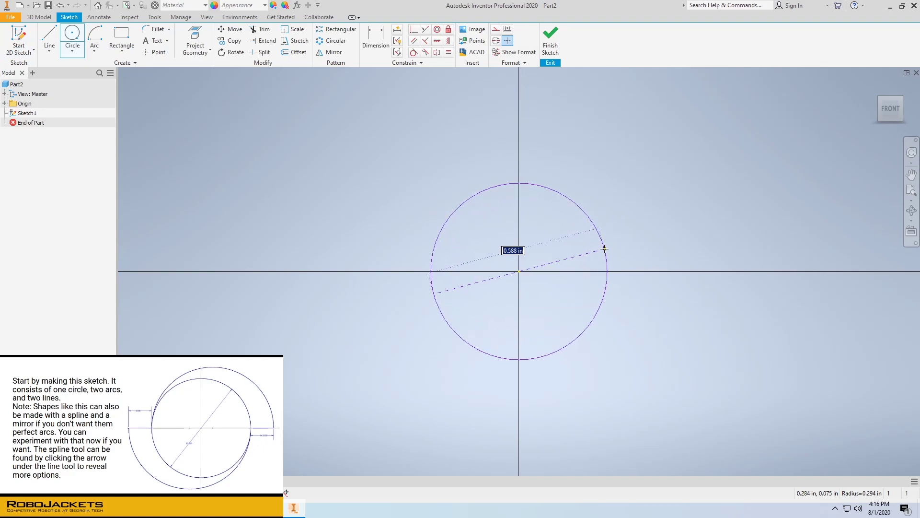
key("Escape")
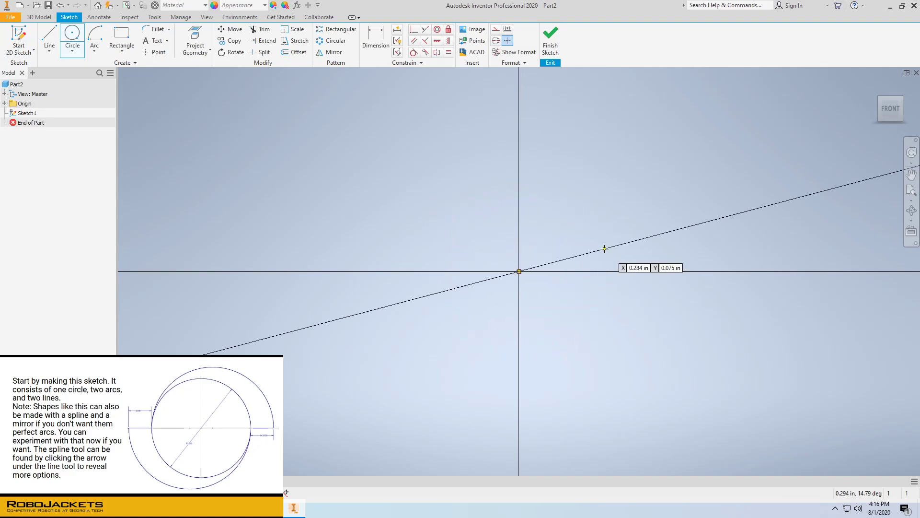
scroll(604, 249, "down", 3)
scroll(605, 249, "down", 4)
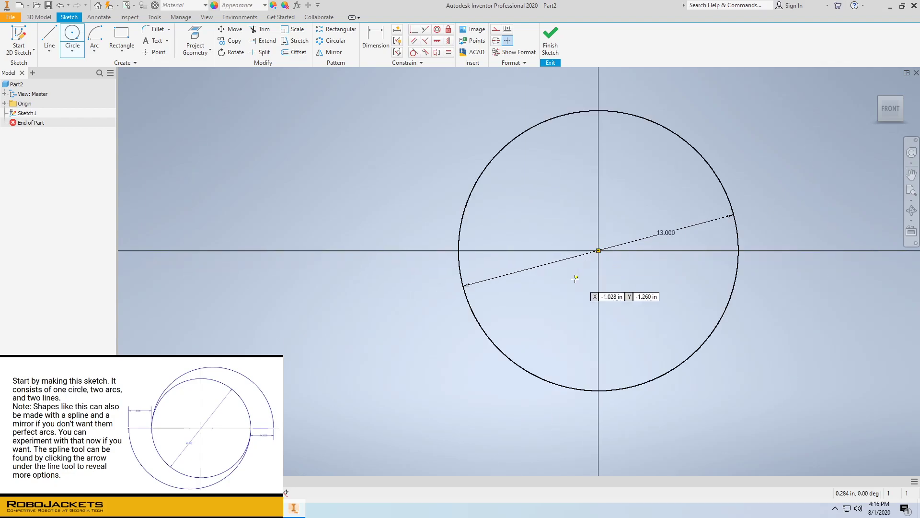
Draw a 1.5 in horizontal line from the circle's centre towards the right along the horizontal axis
left_click(50, 34)
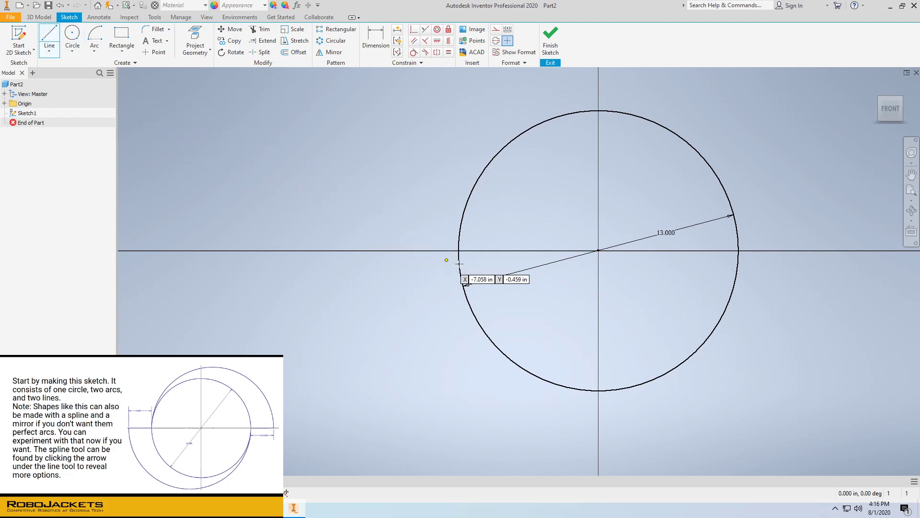
left_click(598, 250)
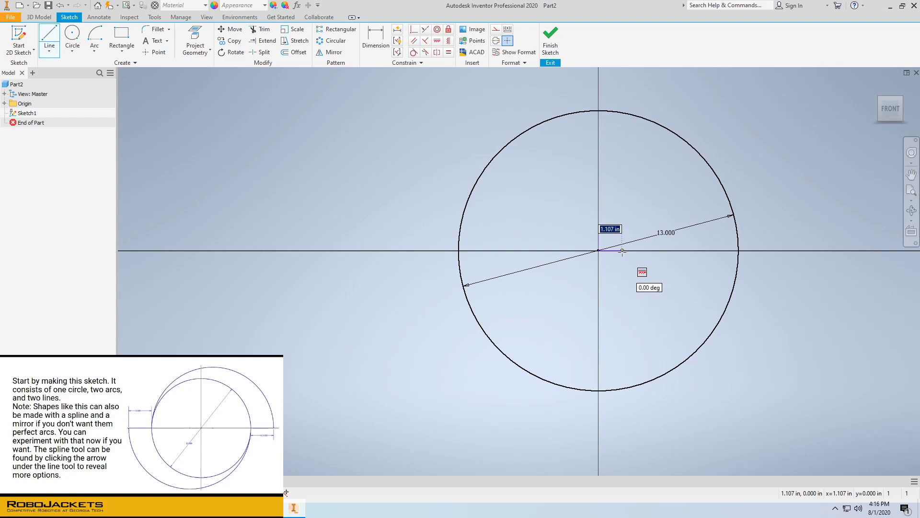
type("1.5")
key("Return")
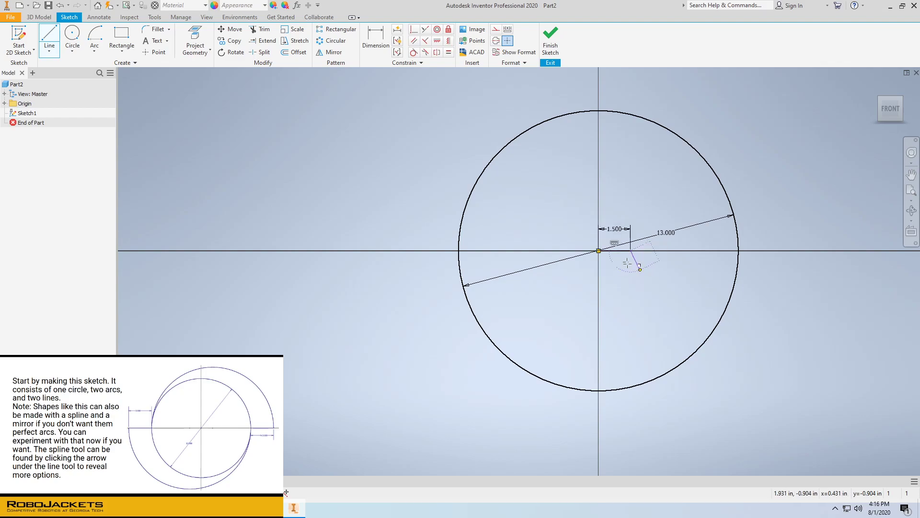
right_click(641, 272)
left_click(669, 273)
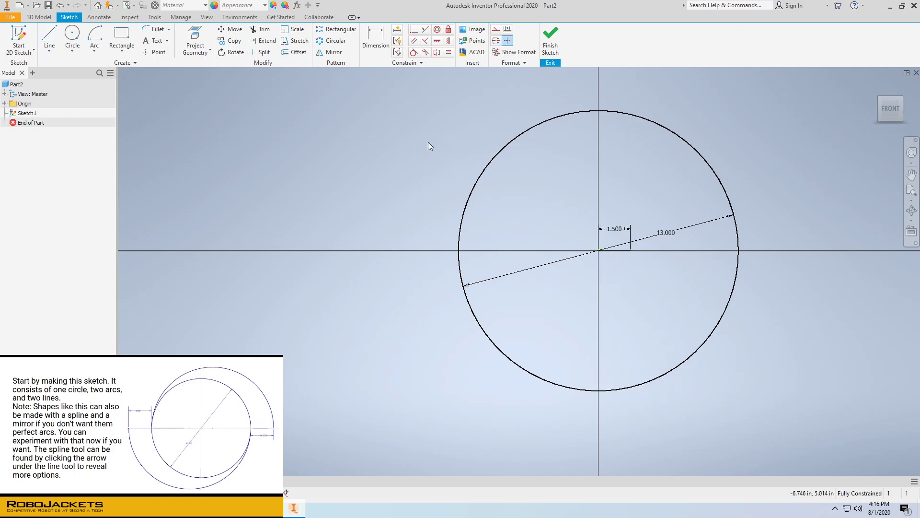
Draw a second 1.5 in horizontal line from the circle's centre towards the left
left_click(49, 40)
left_click(598, 250)
type("1.5")
key("Return")
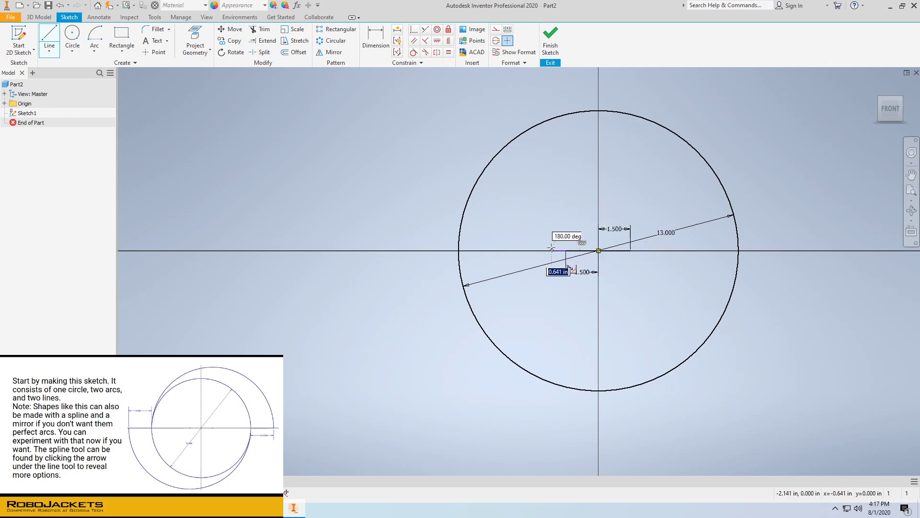
right_click(545, 185)
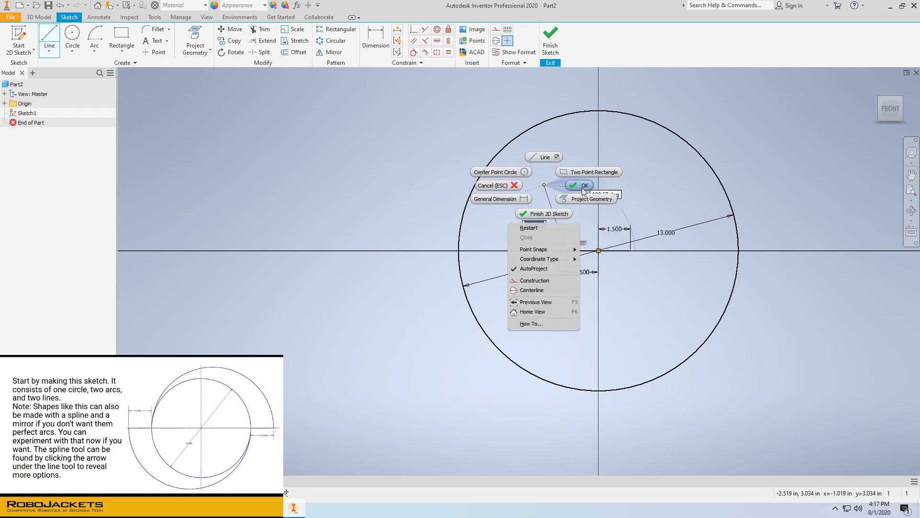
left_click(581, 188)
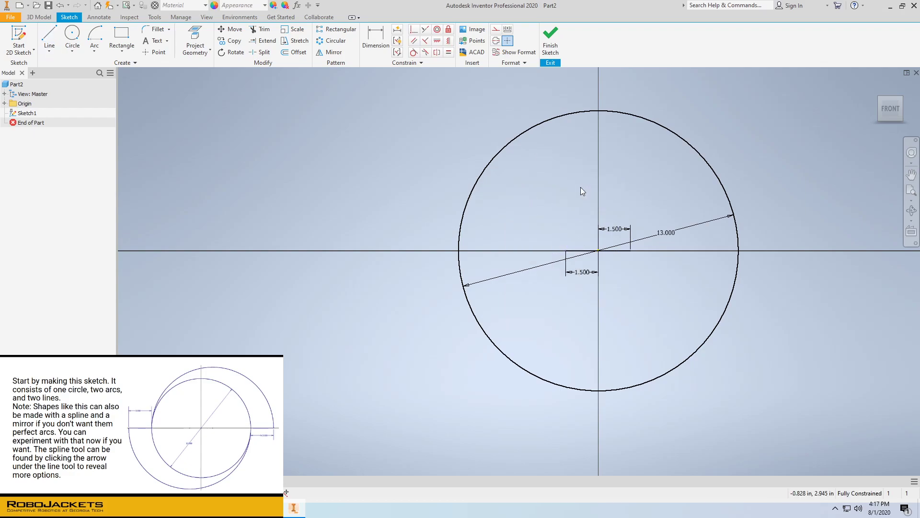
Draw an upper semicircular centre-point arc about the right line's outer end, from the circle's leftmost point to the horizontal axis beyond its right side
left_click(93, 38)
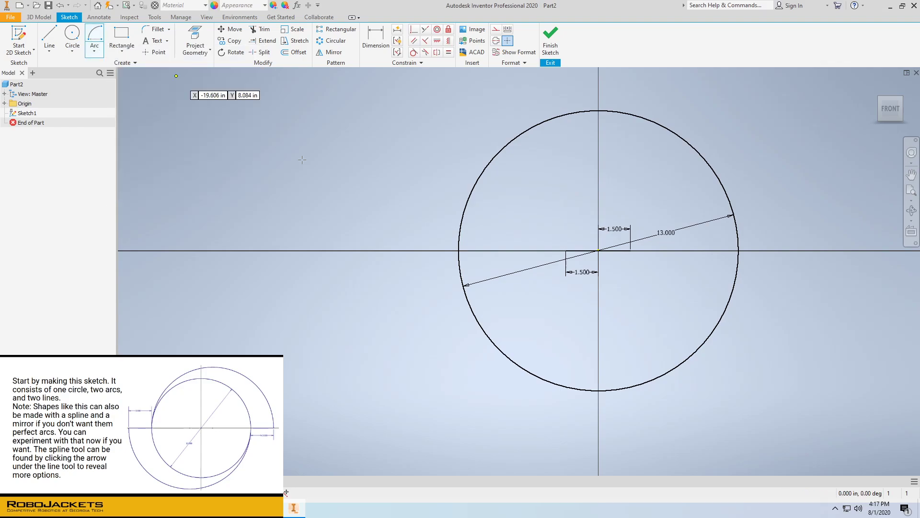
left_click(631, 250)
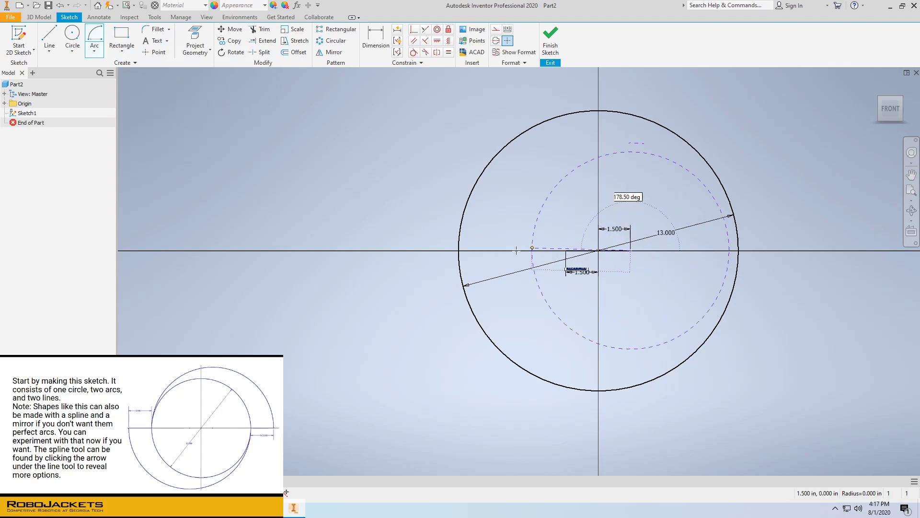
left_click(459, 249)
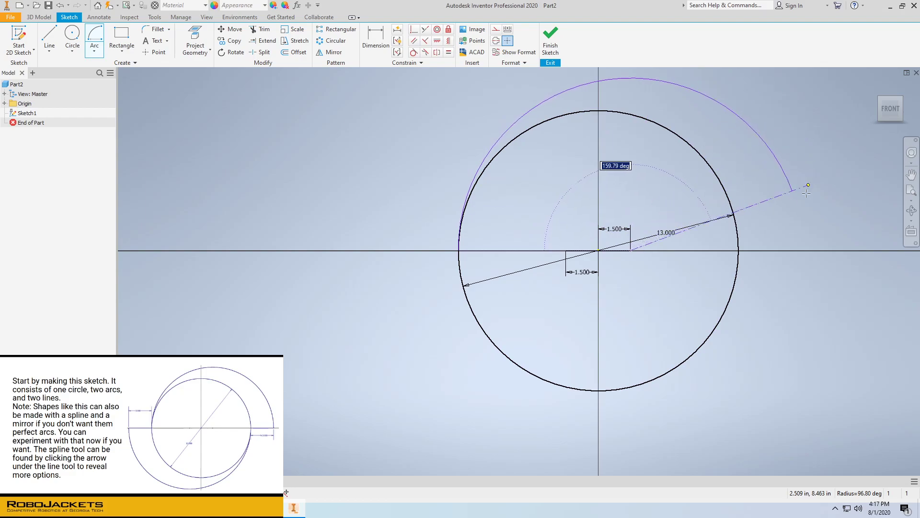
left_click(802, 250)
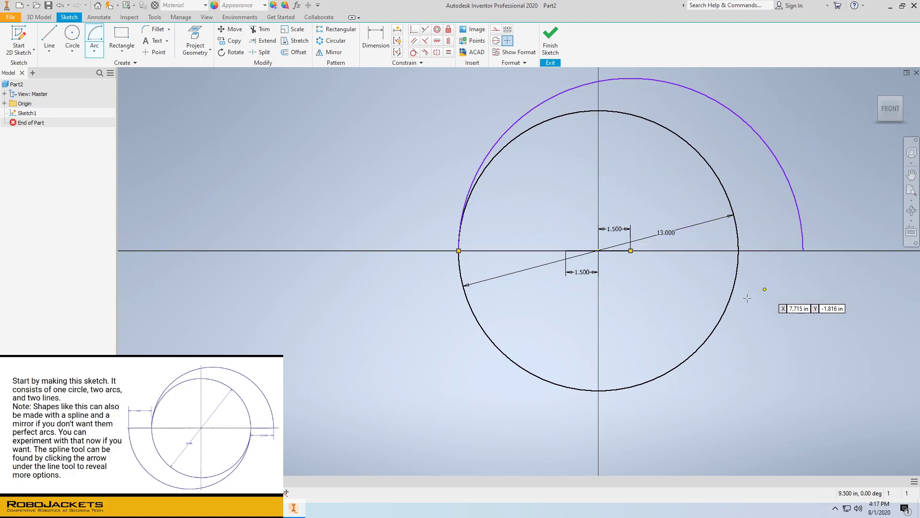
Draw a lower semicircular arc about the left line's outer end, from the circle's rightmost point to the horizontal axis beyond its left side
left_click(566, 250)
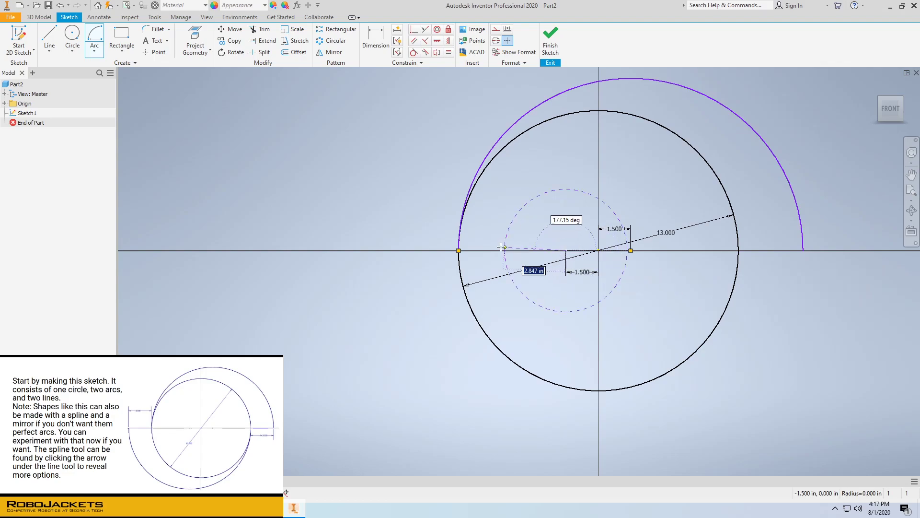
left_click(740, 251)
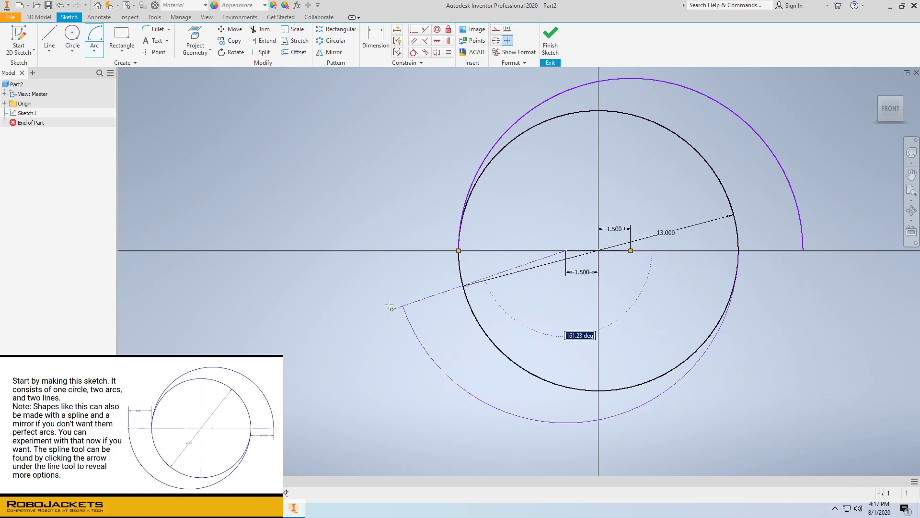
left_click(397, 250)
right_click(356, 204)
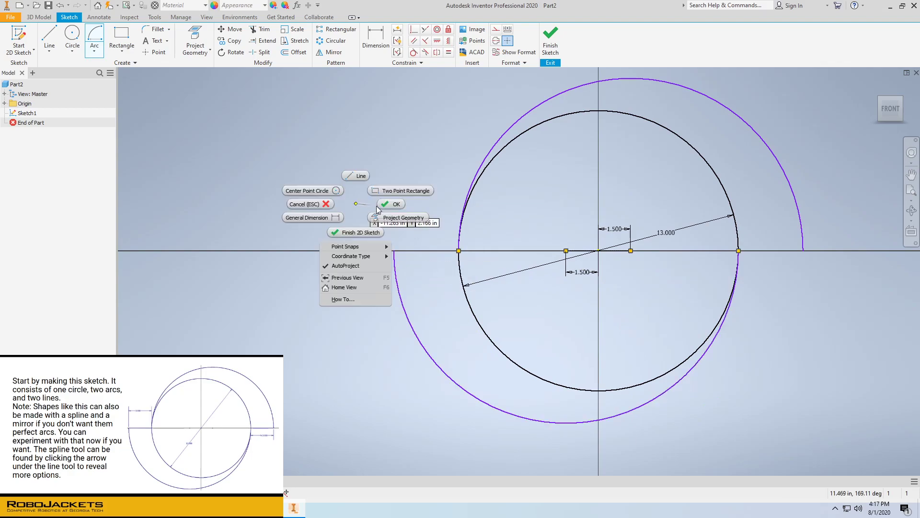
left_click(386, 204)
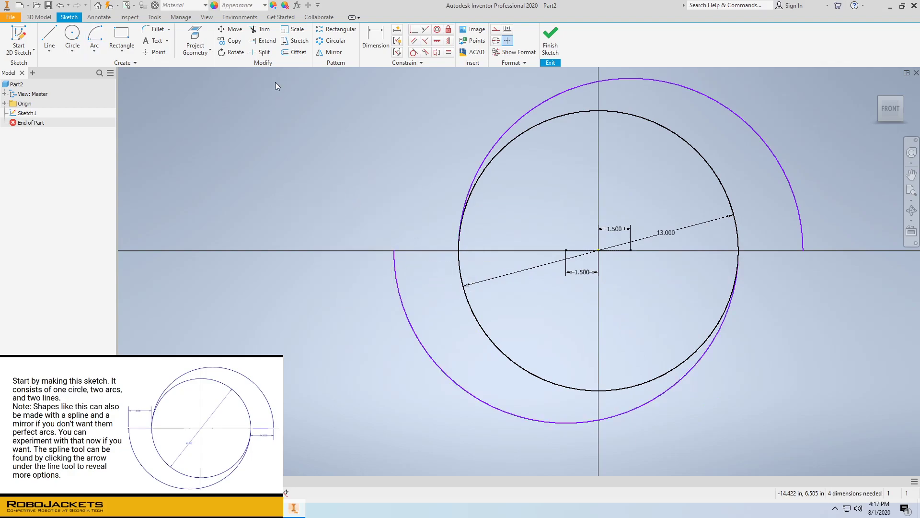
Dimension the gap between the lower arc's left end and the circle's leftmost point as 3 in
left_click(369, 48)
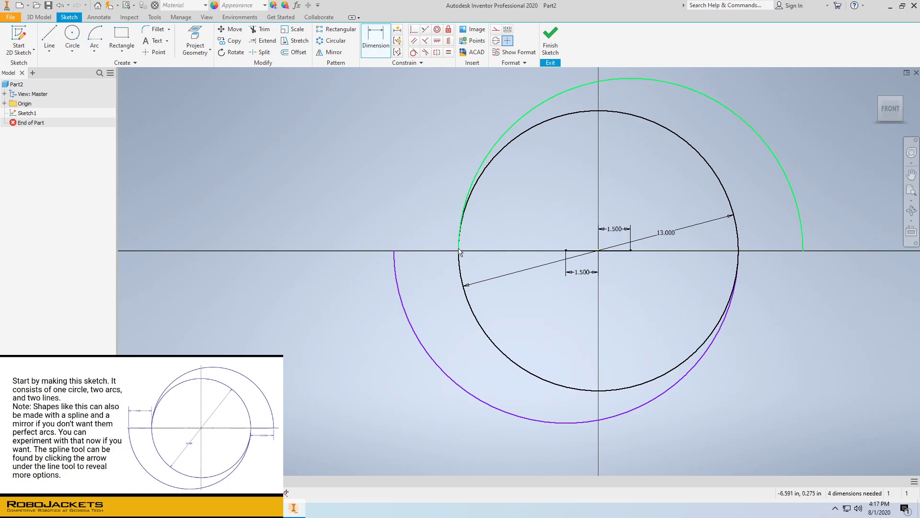
left_click(393, 251)
left_click(458, 250)
left_click(431, 214)
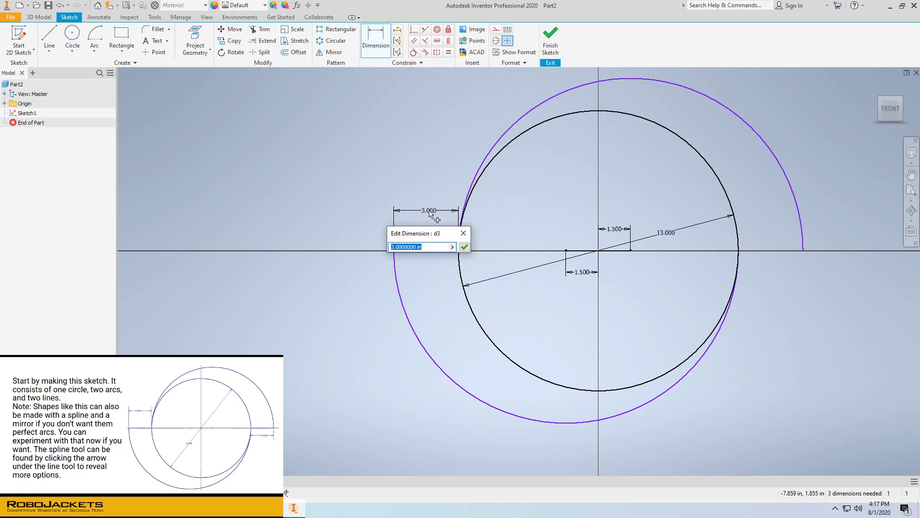
left_click(464, 247)
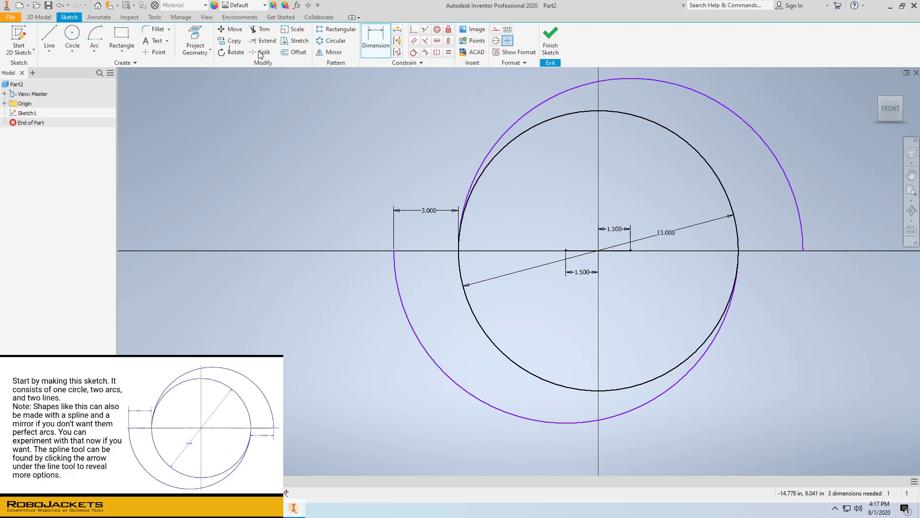
Close both crescent-shaped gaps with horizontal lines joining the circle to the free arc ends, and finish the sketch
left_click(49, 38)
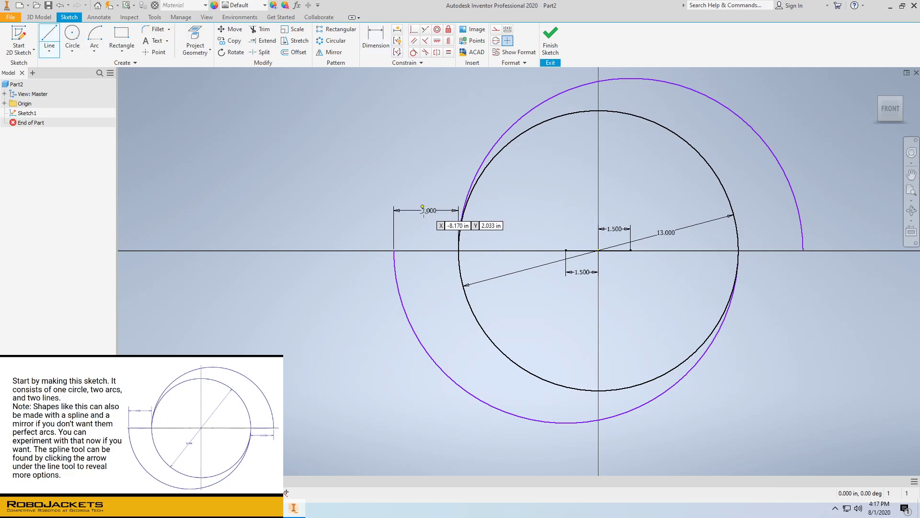
left_click(459, 250)
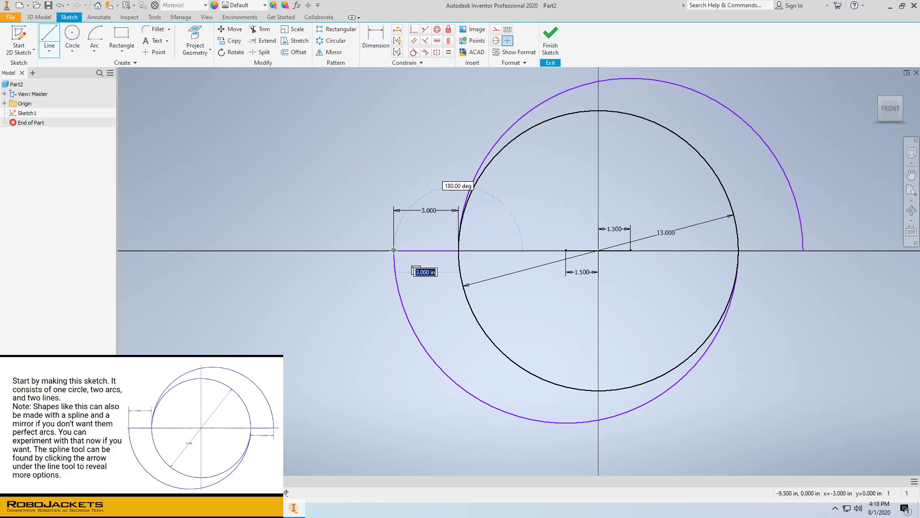
left_click(393, 250)
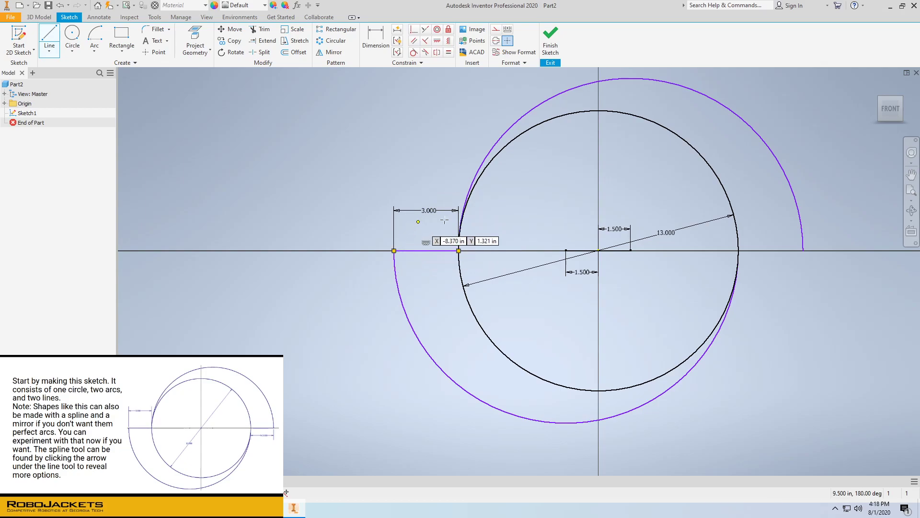
left_click(739, 250)
left_click(803, 250)
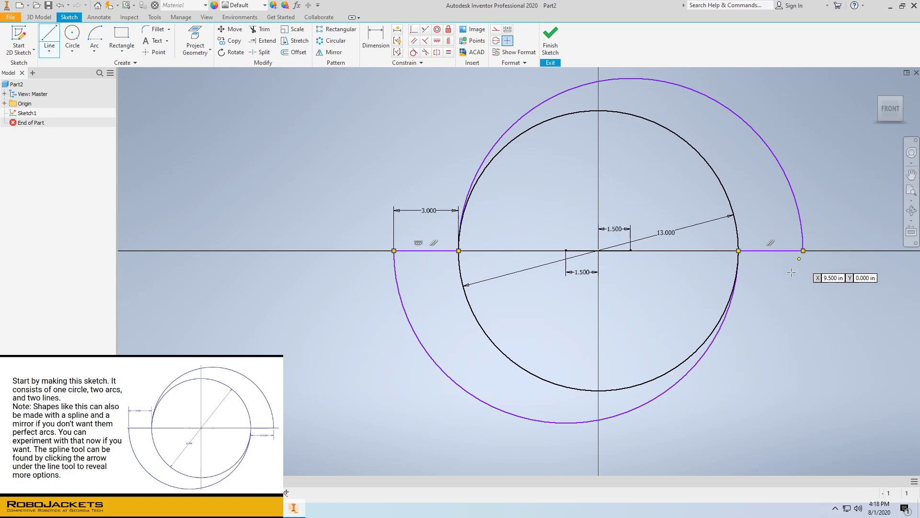
right_click(763, 313)
left_click(790, 314)
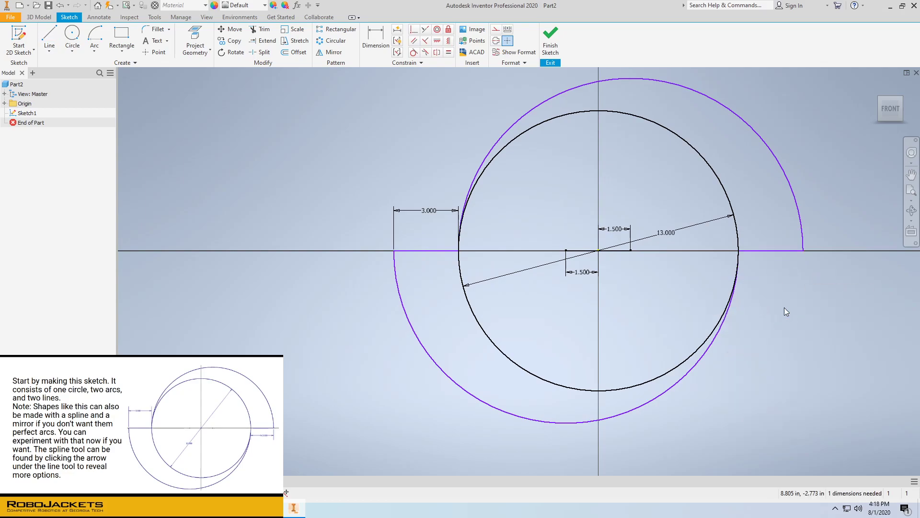
left_click(553, 46)
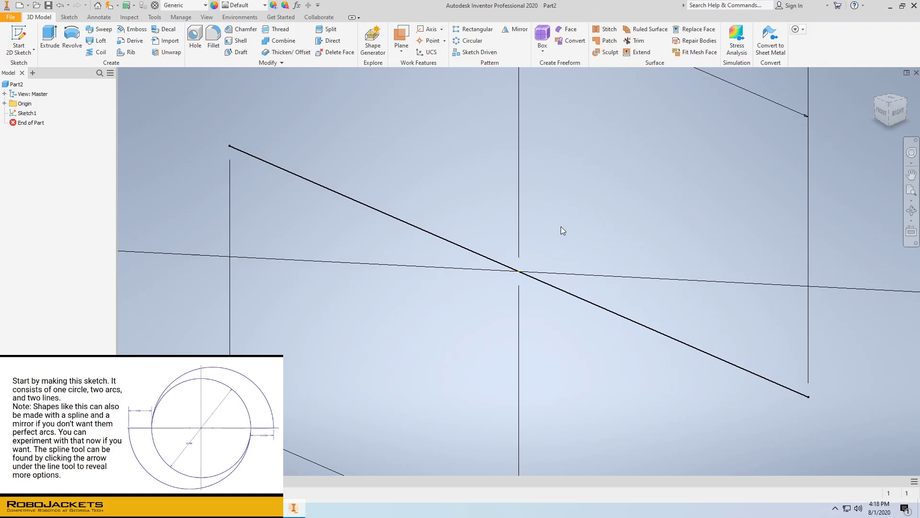
Extrude the circle and both crescent profiles together by 0.75 in
scroll(561, 226, "up", 5)
scroll(562, 227, "up", 5)
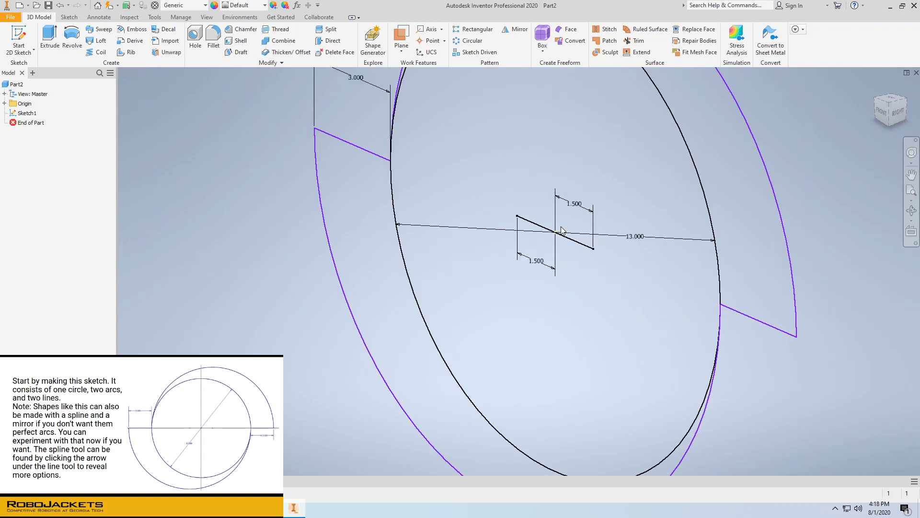
scroll(562, 230, "up", 3)
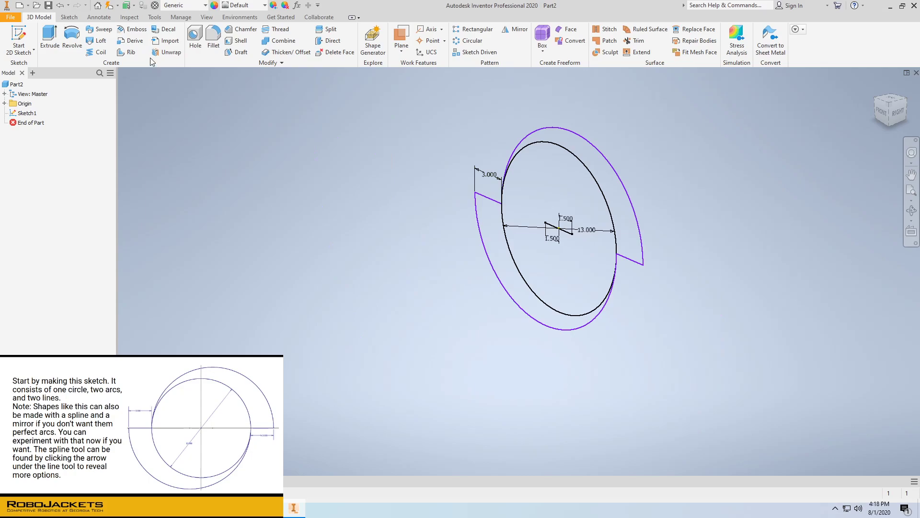
left_click(52, 42)
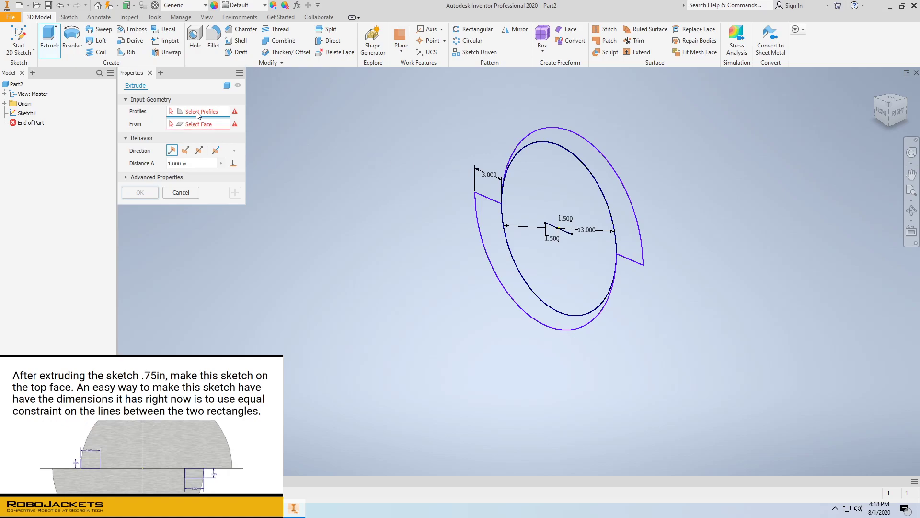
left_click(515, 170)
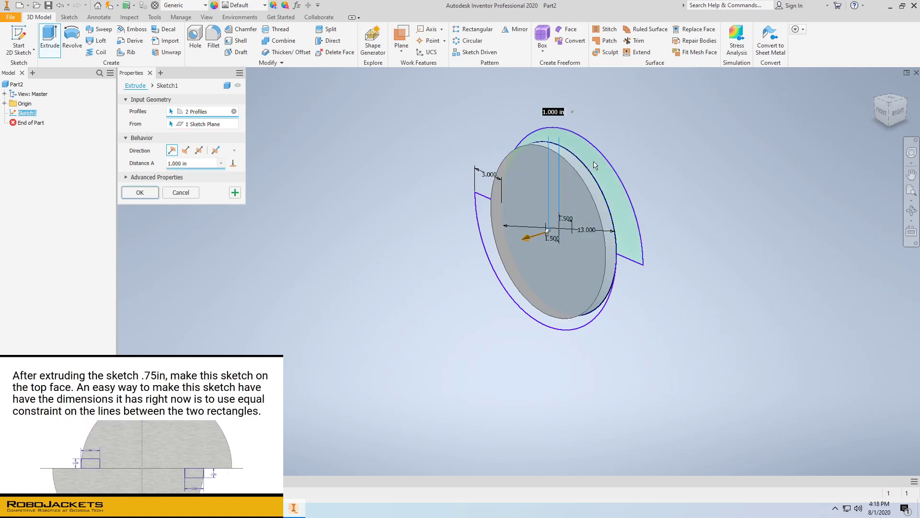
left_click(481, 242)
left_click(467, 239)
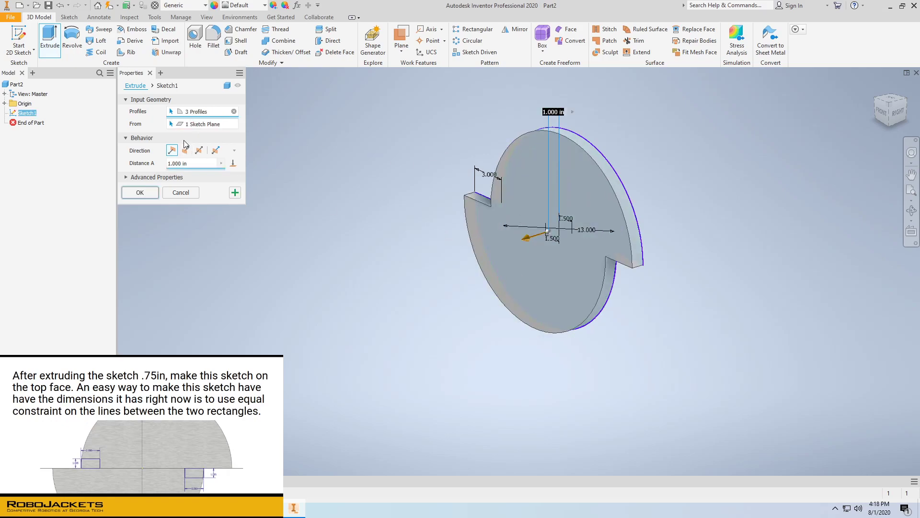
left_click(179, 163)
type("0.7in")
left_click(151, 191)
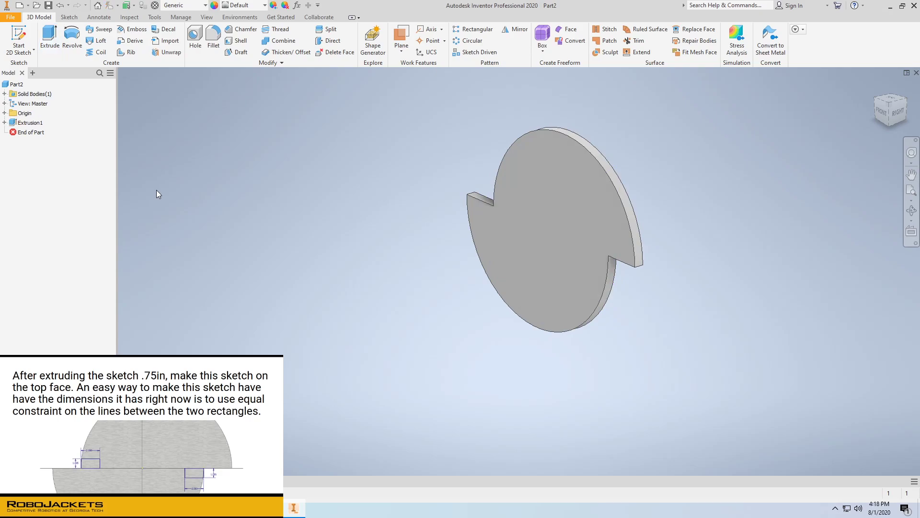
Start a new 2D sketch on the large front face of the extruded disc
right_click(197, 188)
left_click(196, 193)
right_click(540, 203)
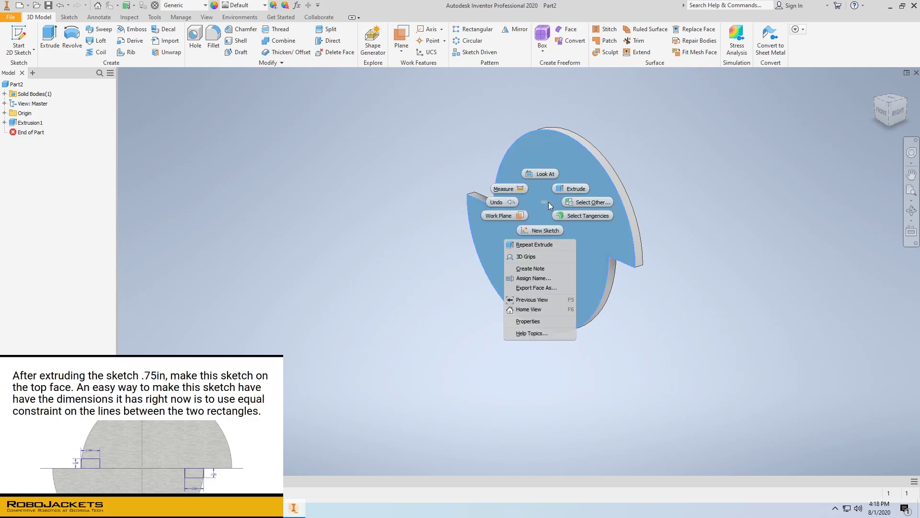
left_click(542, 228)
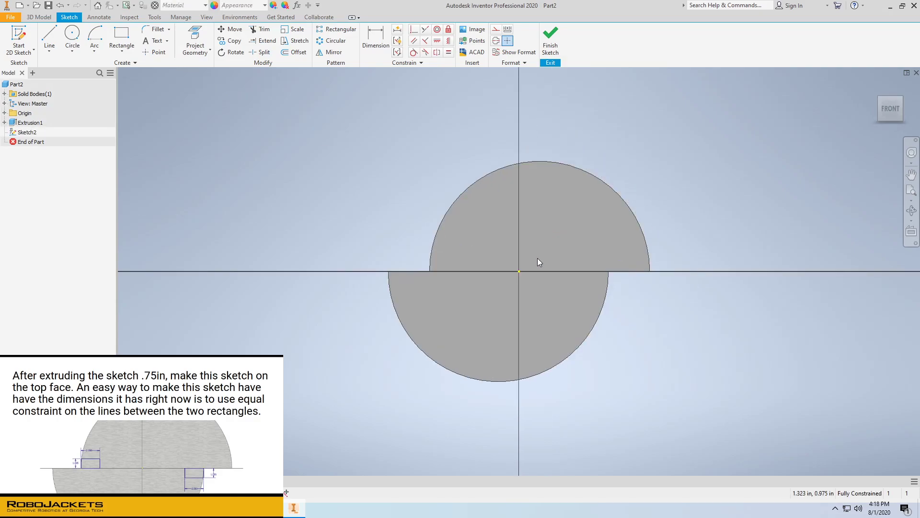
Project the outline of the disc's front face into the new sketch
scroll(538, 261, "down", 3)
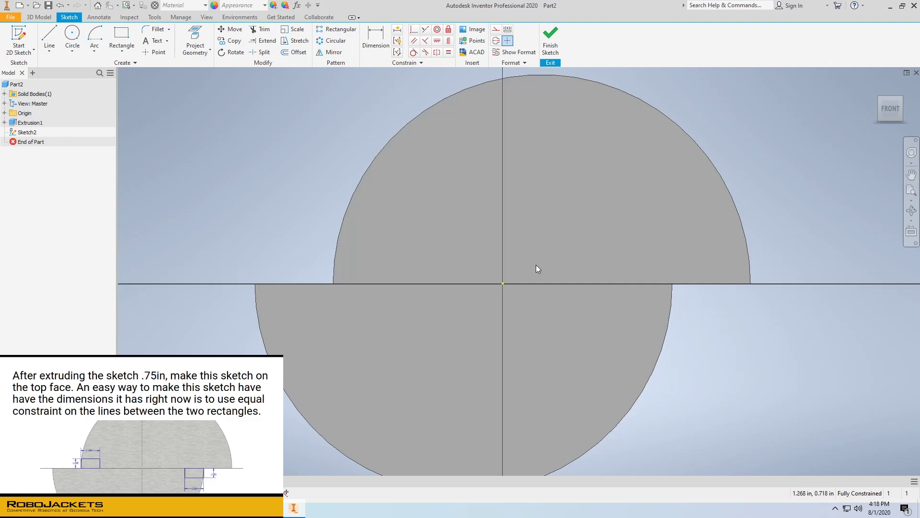
left_click(195, 42)
left_click(365, 233)
right_click(192, 180)
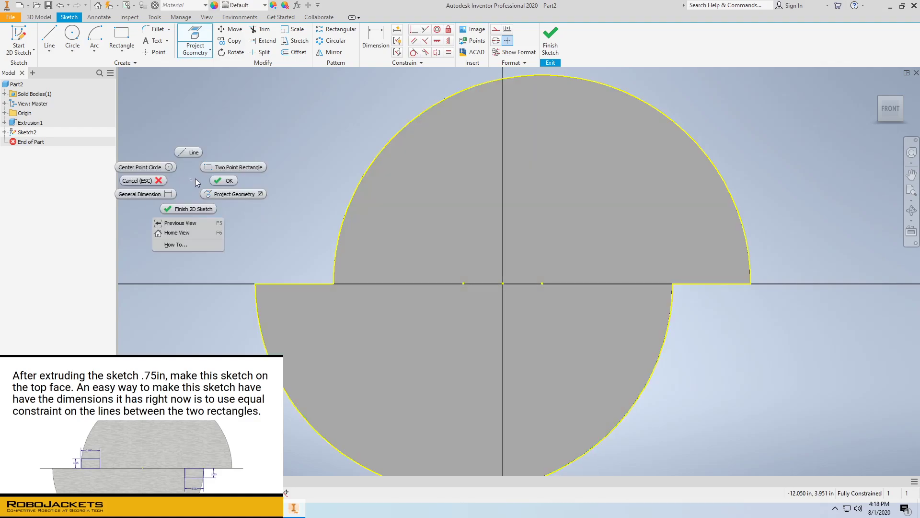
left_click(223, 182)
Sketch a 2 by 1.005 in rectangle inside the upper half, starting from its left corner on the horizontal step edge
left_click(121, 36)
left_click(333, 283)
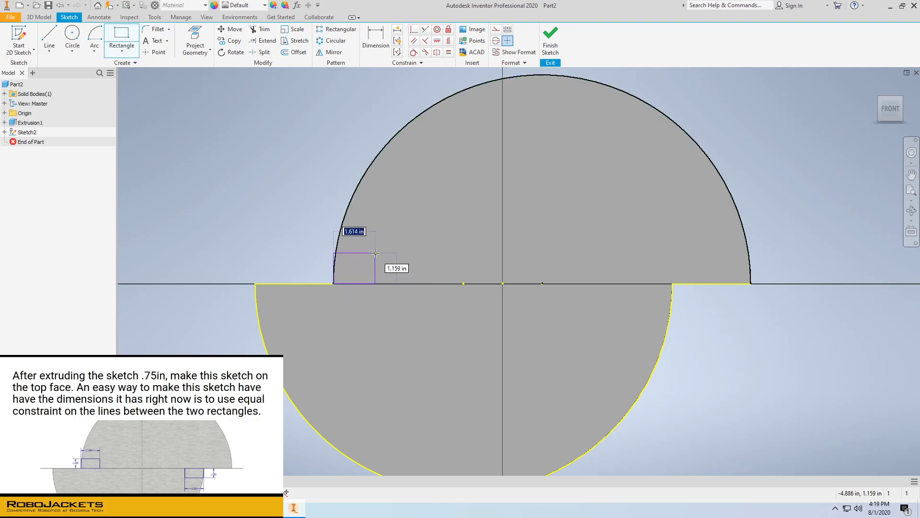
type("2")
key("Tab")
type("1")
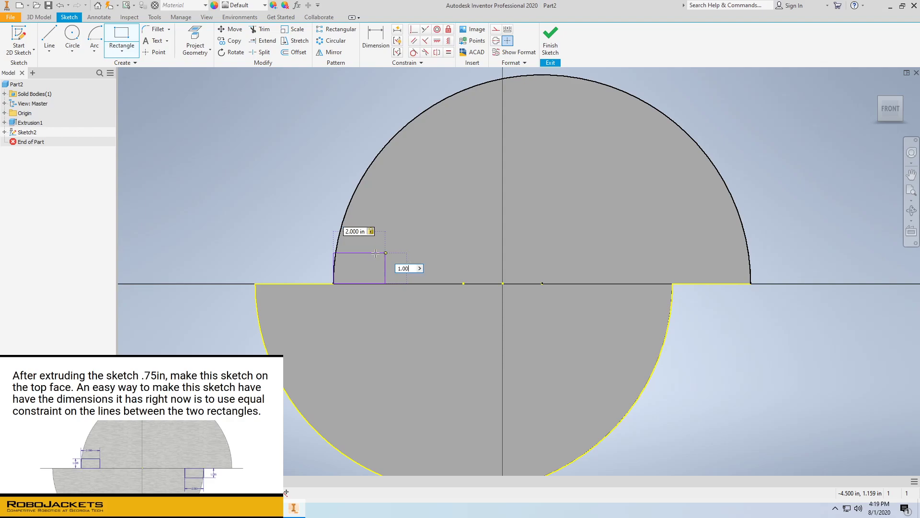
key("Return")
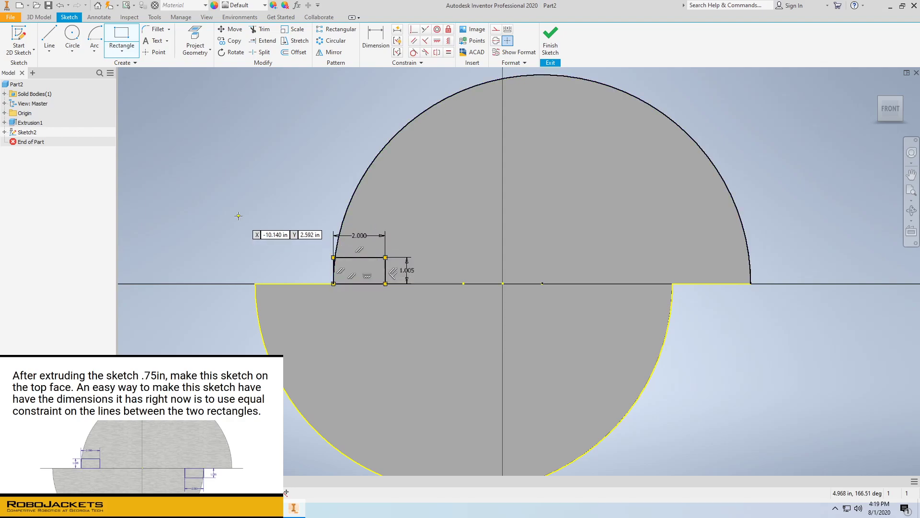
Sketch a matching 2 by 1.005 in rectangle inside the lower half from its right corner, and finish the sketch
left_click(672, 285)
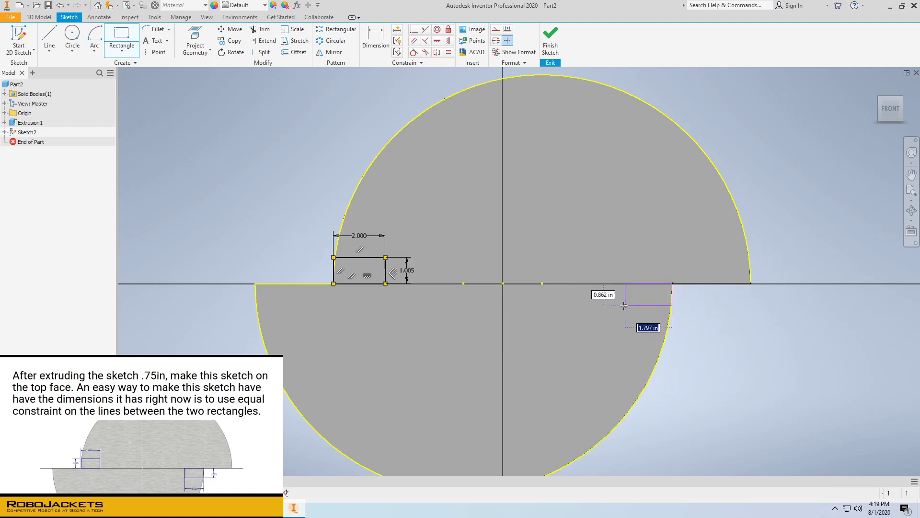
type("2")
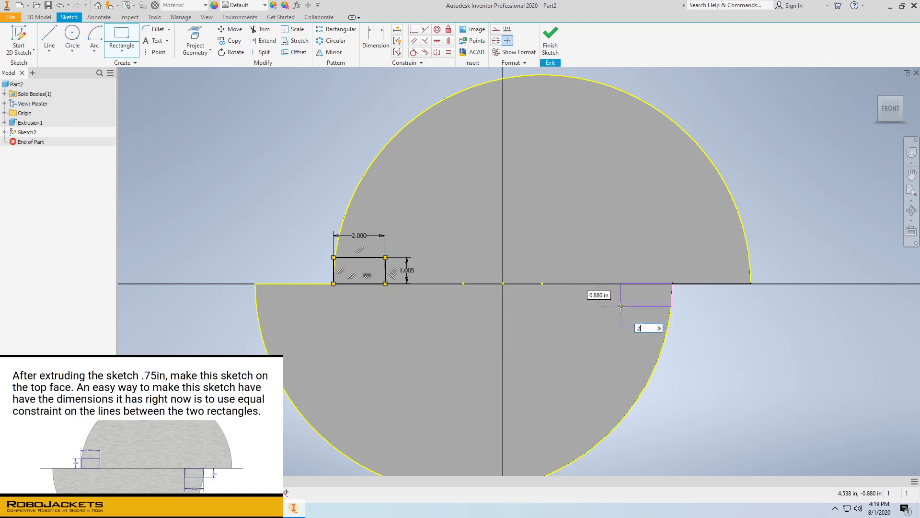
key("Tab")
type("1")
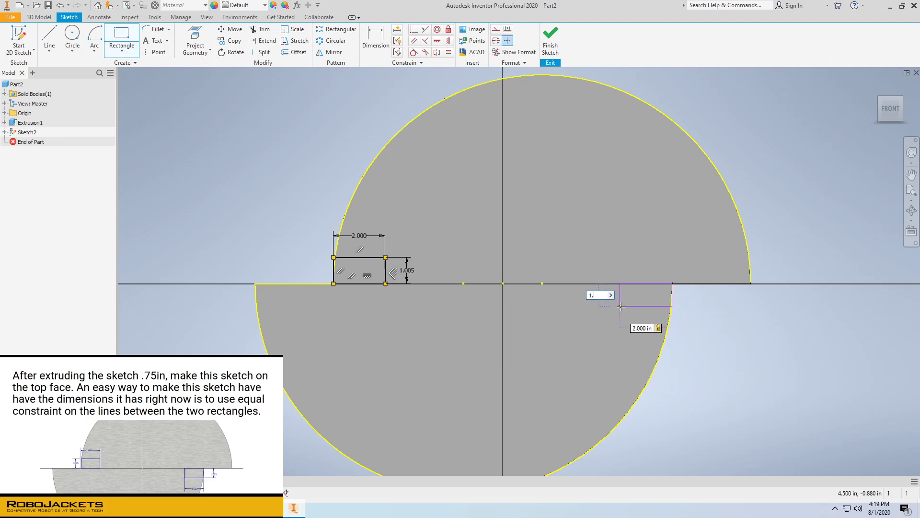
key("Return")
right_click(736, 298)
left_click(766, 301)
left_click(552, 37)
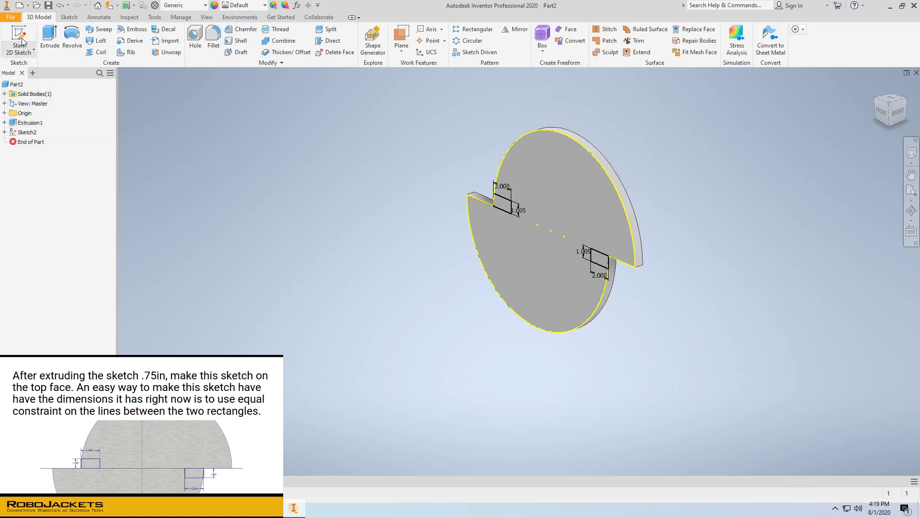
Cut both rectangles 0.75 in deep into the disc with a flipped-direction Extrude
left_click(49, 39)
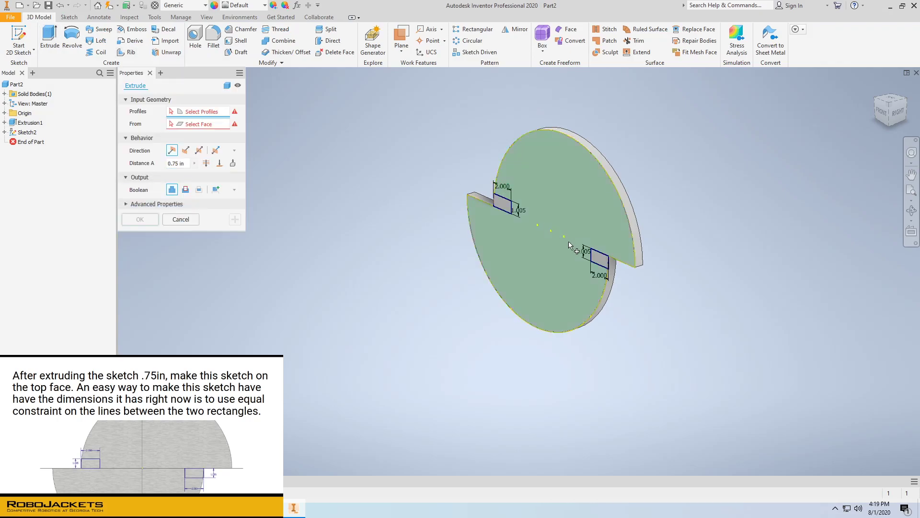
left_click(599, 259)
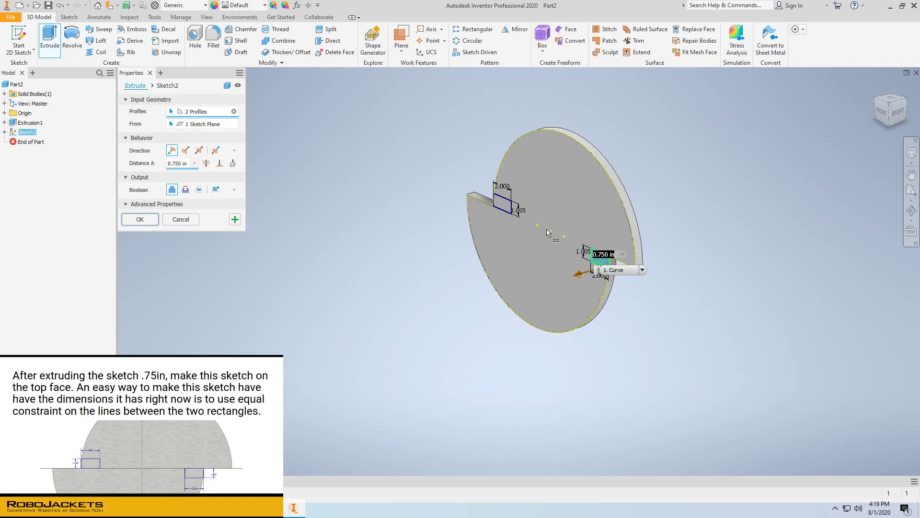
left_click(517, 213)
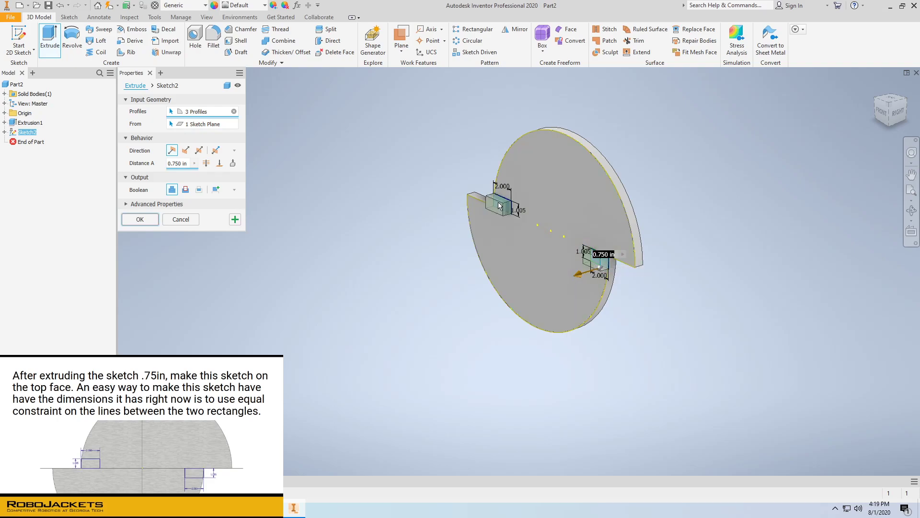
left_click(186, 150)
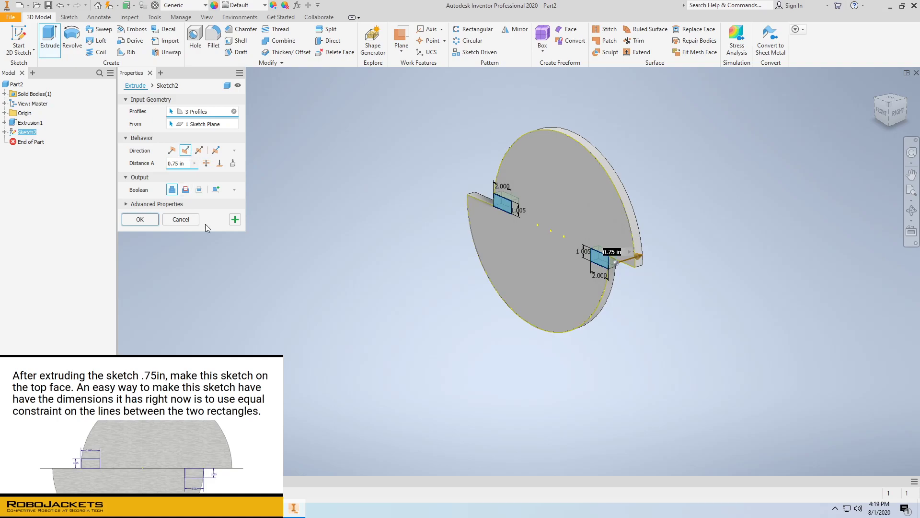
left_click(188, 191)
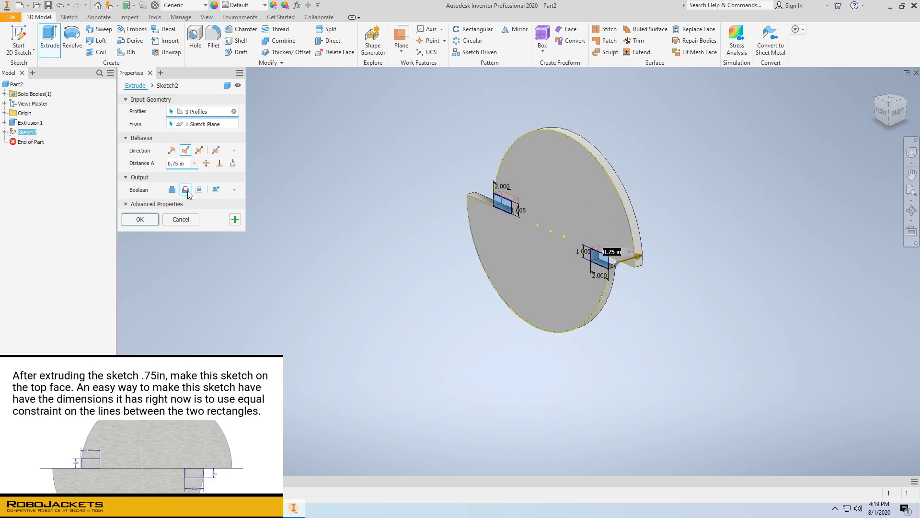
left_click(154, 220)
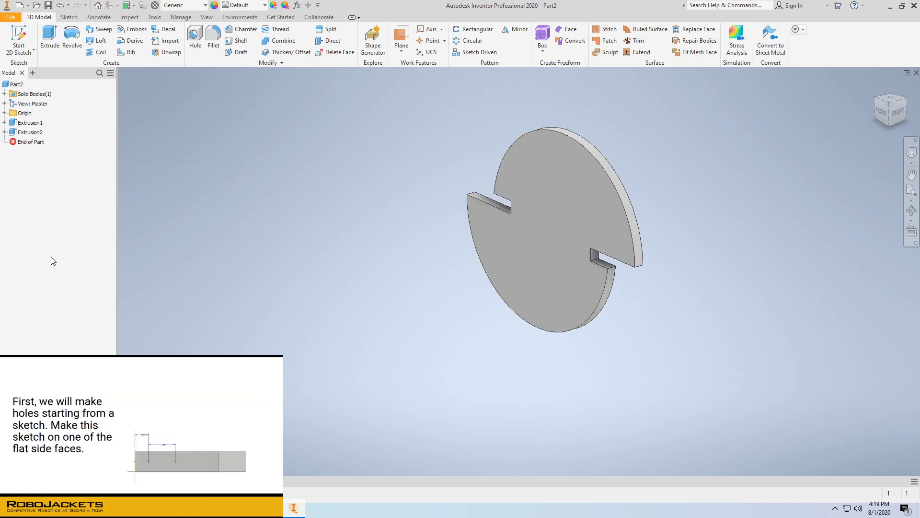
Start a new 2D sketch on the upper half's flat side face, beside the right-hand slot
middle_click_drag(484, 312, 505, 304)
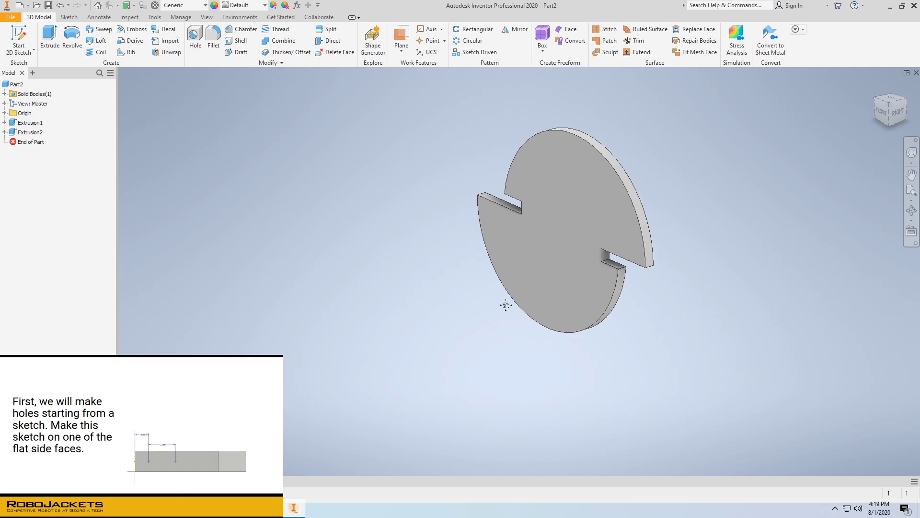
left_click(880, 109)
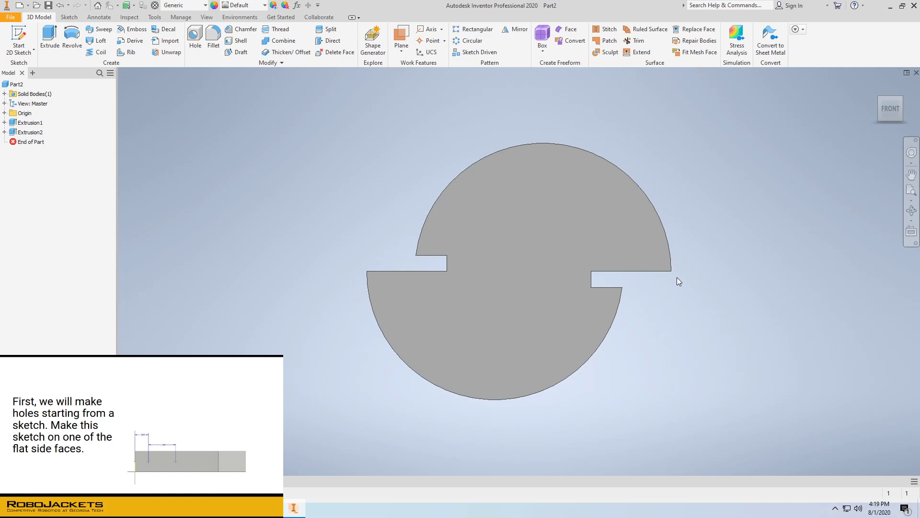
middle_click_drag(635, 321, 631, 297, "shift")
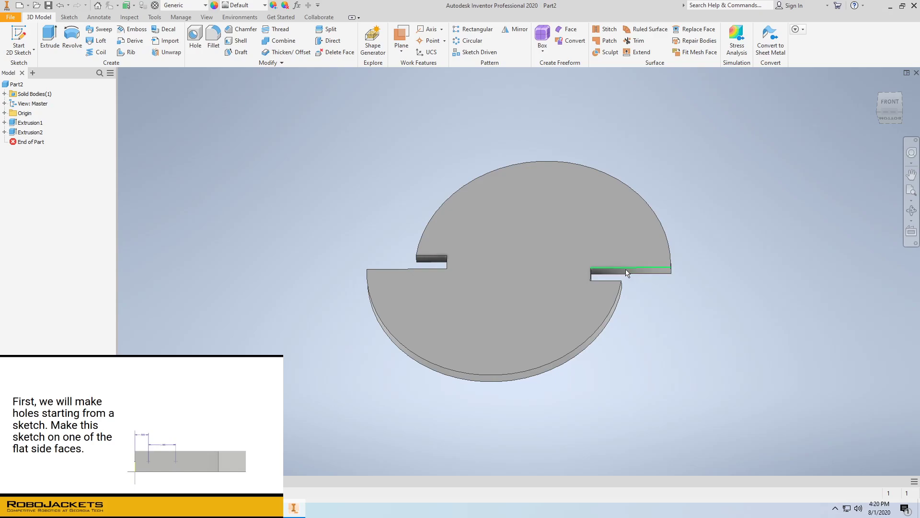
left_click(660, 273)
right_click(659, 273)
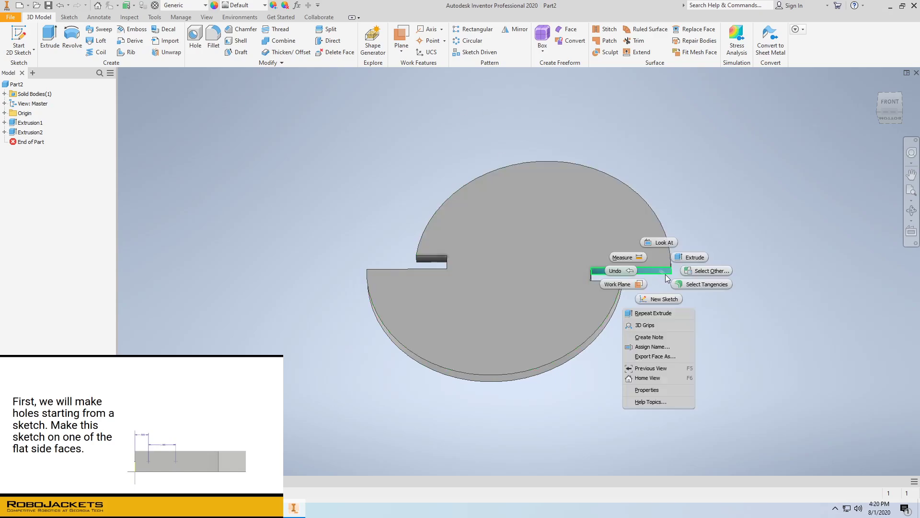
left_click(660, 296)
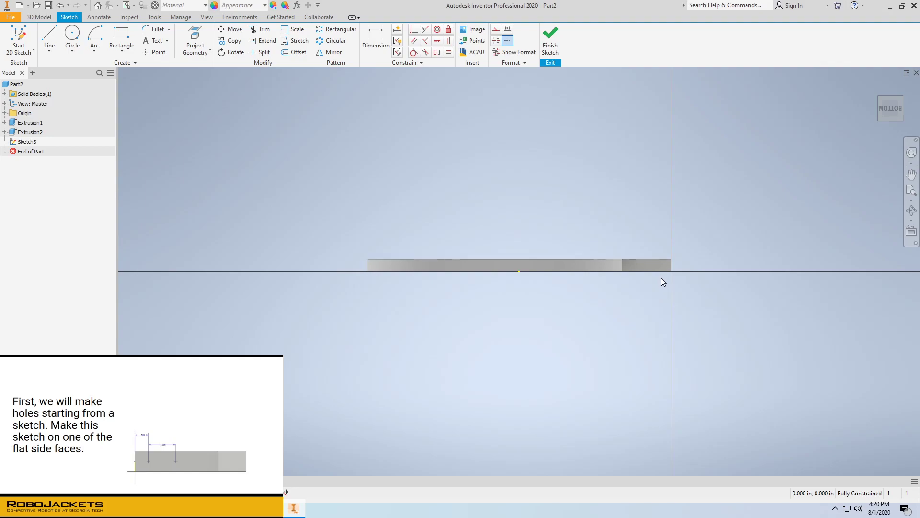
Draw two consecutive horizontal lines, 0.5 in and 1 in long, inward from the midpoint of the side face's outer short edge
scroll(669, 269, "up", 3)
scroll(674, 271, "up", 3)
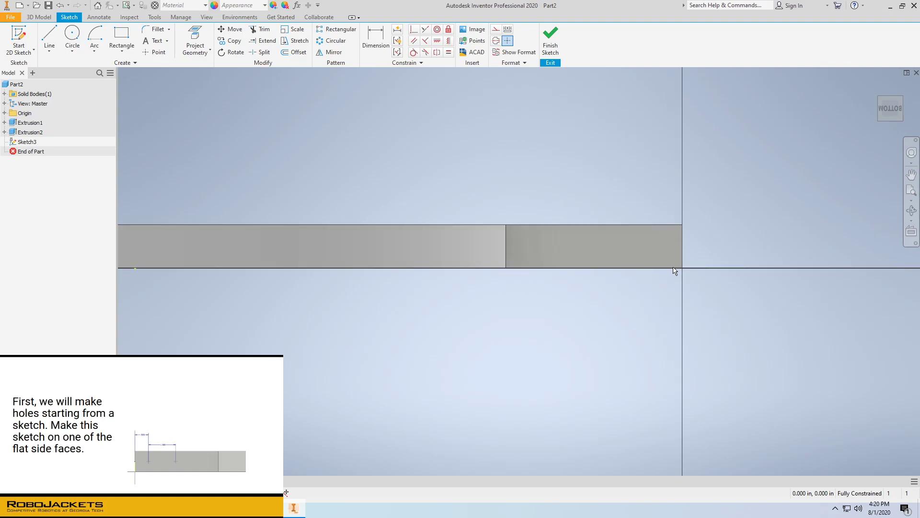
left_click(49, 38)
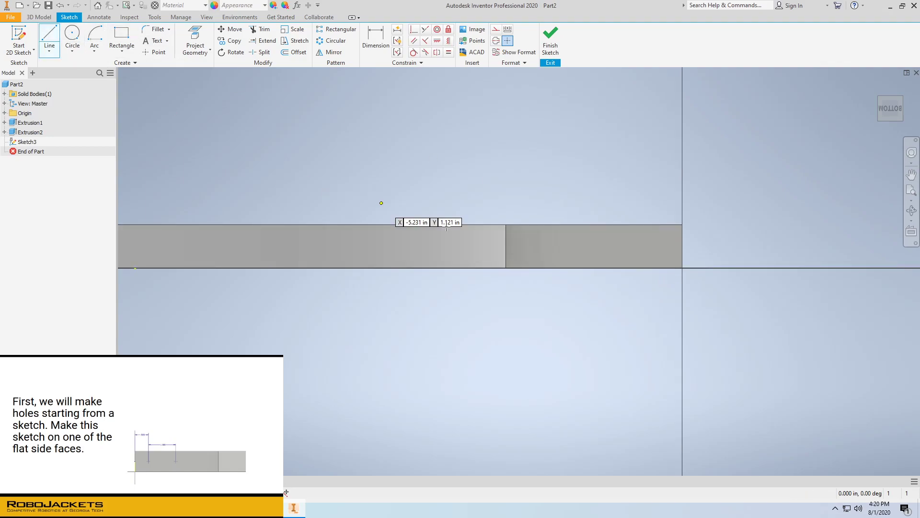
left_click(683, 268)
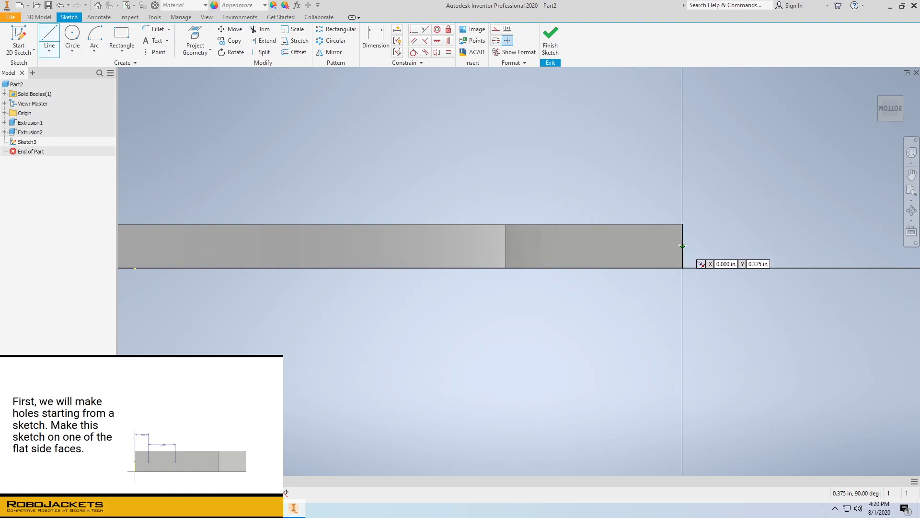
left_click(682, 245)
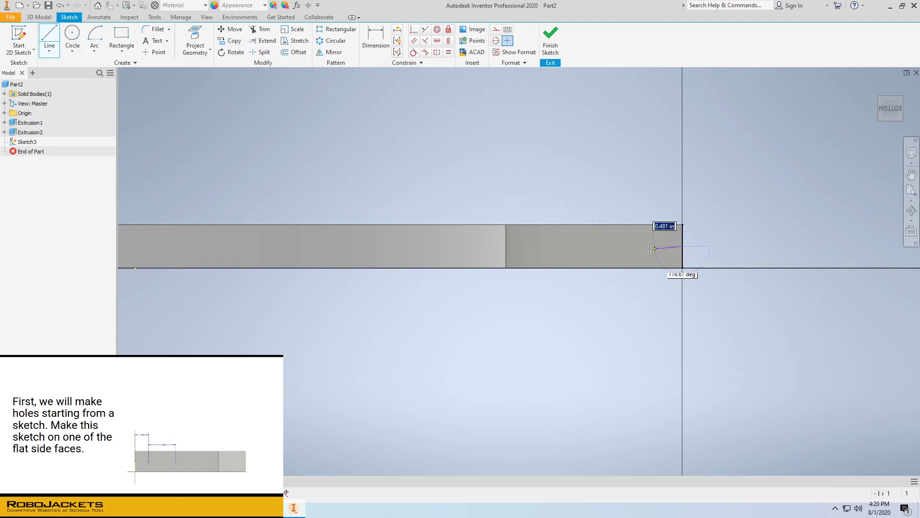
type("0.5")
key("Return")
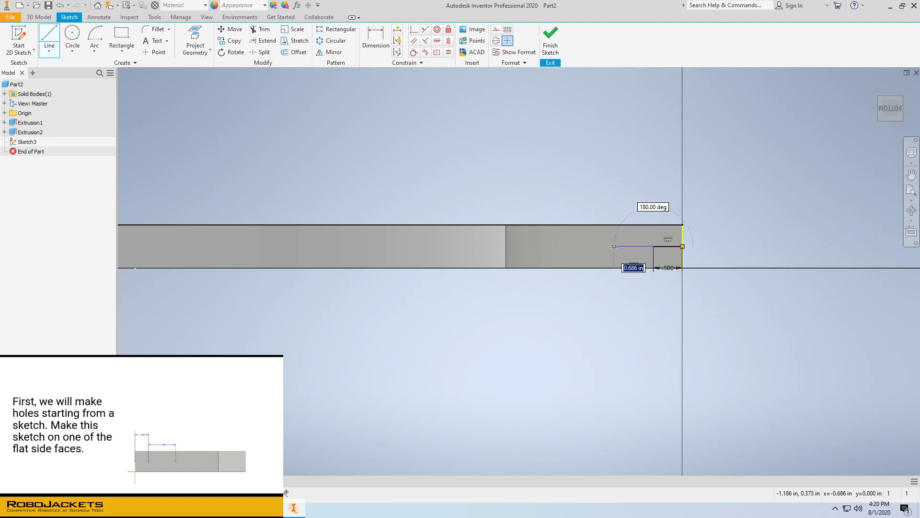
type("1")
key("Return")
right_click(608, 193)
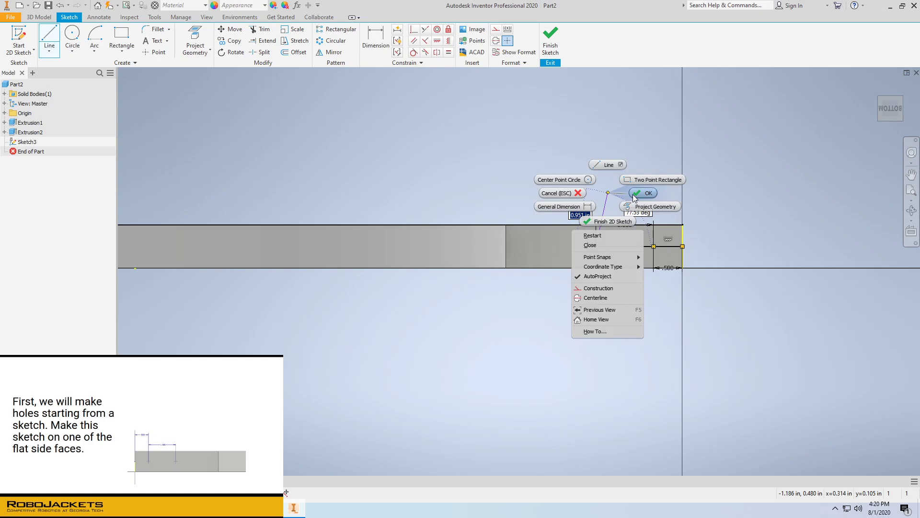
left_click(638, 195)
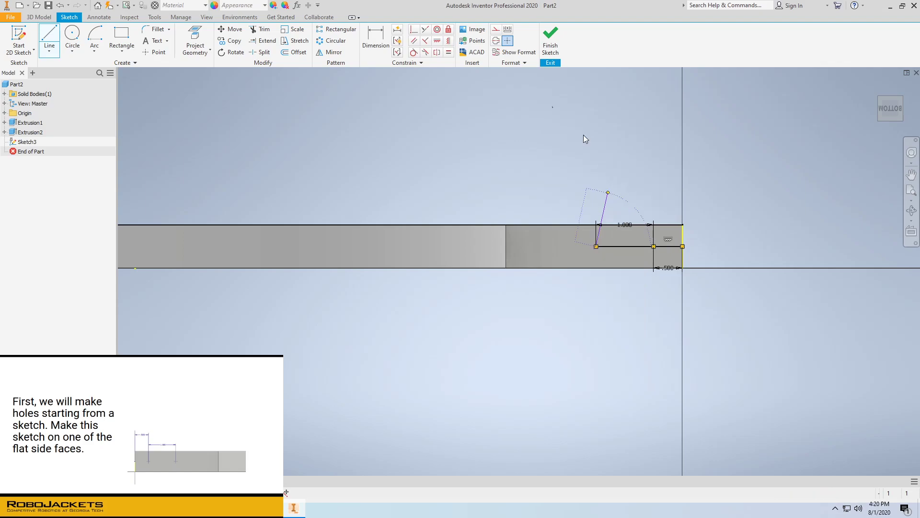
Convert the 0.5 in and 1 in lines to construction geometry
left_click(664, 245)
left_click(634, 246)
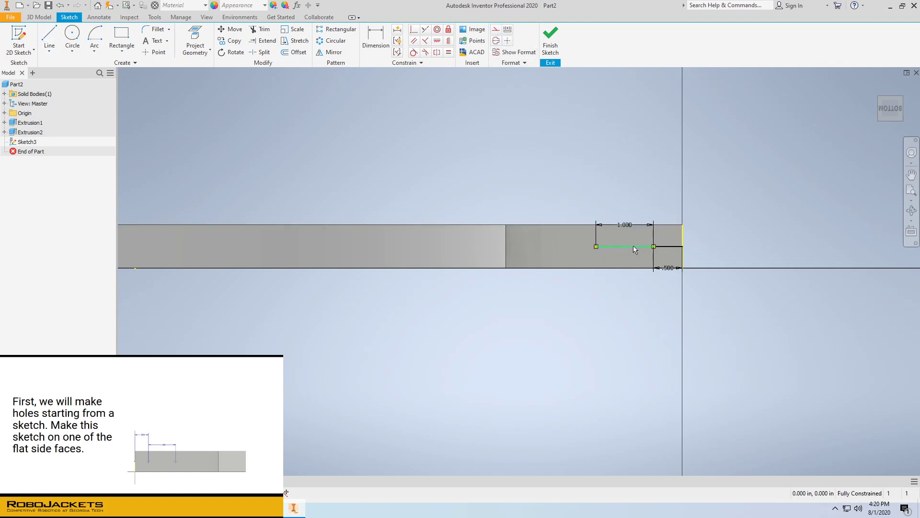
left_click(496, 30)
left_click(497, 29)
left_click(512, 142)
Place sketch points at both ends of the 1 in construction line as hole centres
left_click(157, 52)
left_click(599, 247)
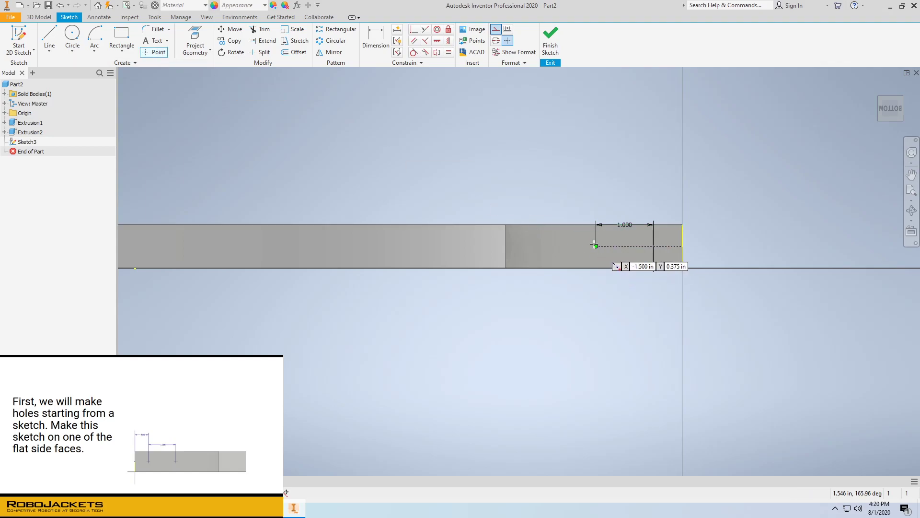
left_click(653, 245)
right_click(574, 168)
left_click(600, 169)
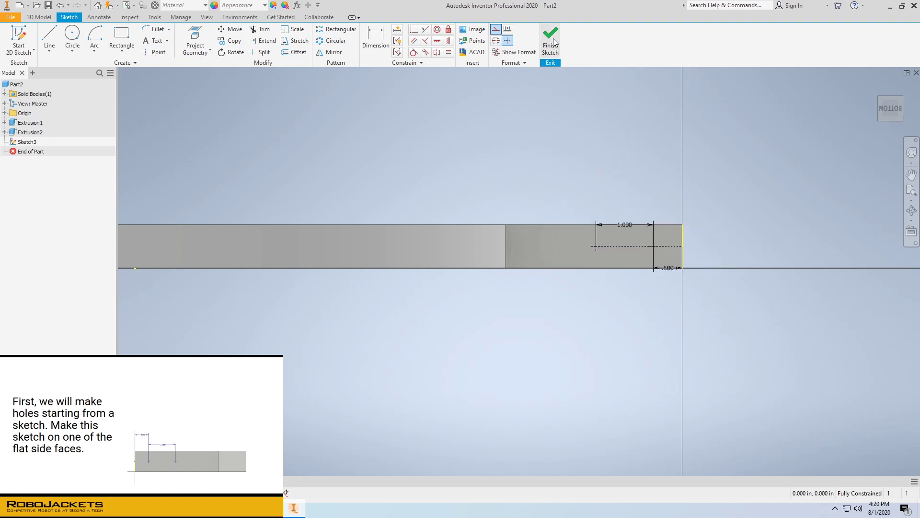
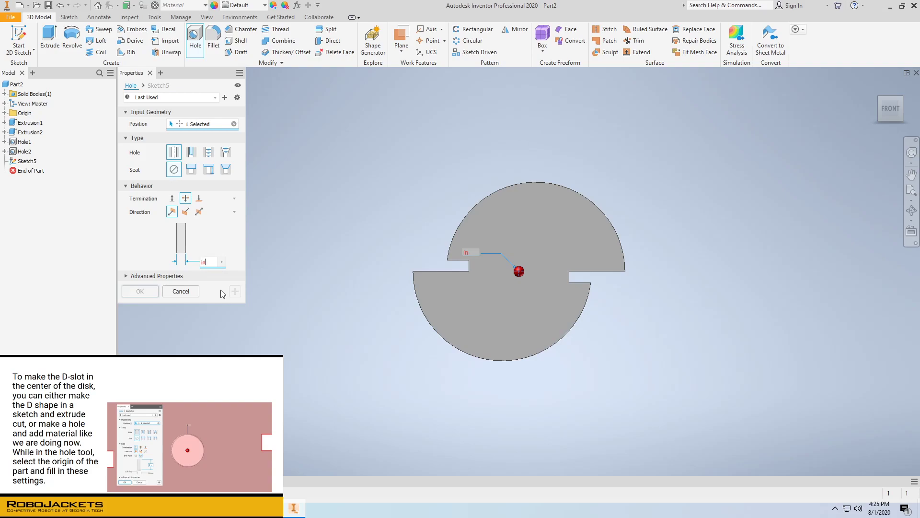
Set the diameter of the hole at the disc's centre to 50 mm
key("BackSpace")
key("BackSpace")
type("50")
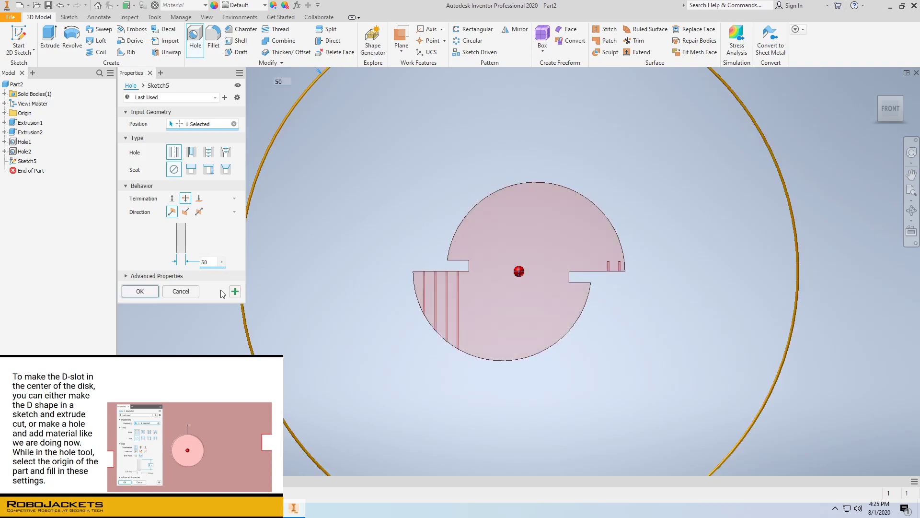
type("mm")
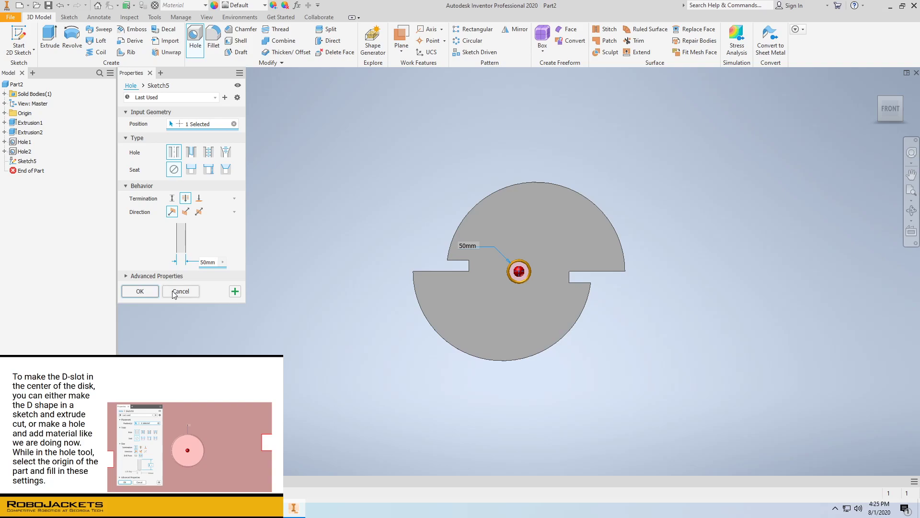
left_click(173, 203)
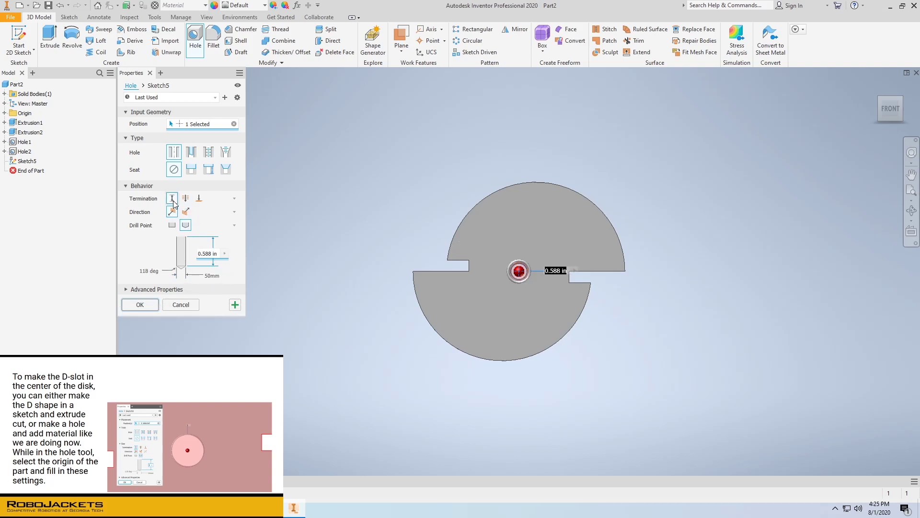
left_click(211, 254)
key("BackSpace")
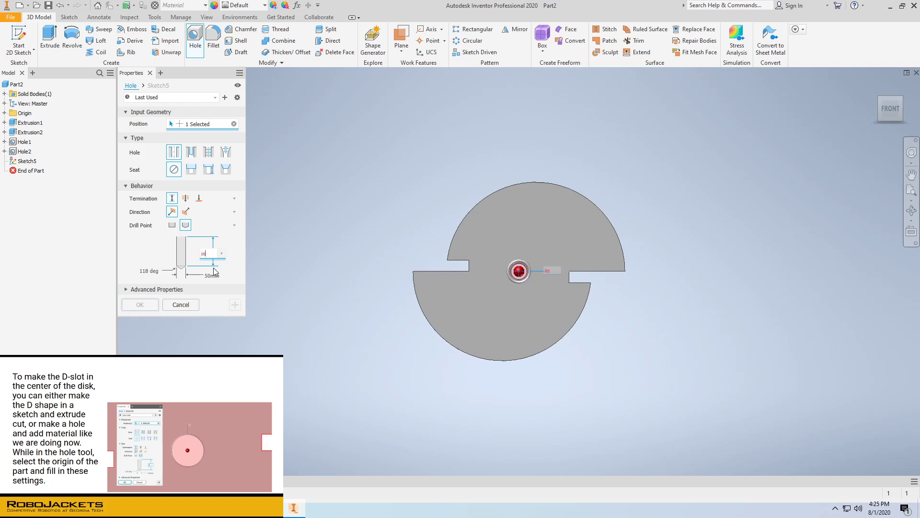
Create the 50 mm central hole with the Through All termination
left_click(185, 198)
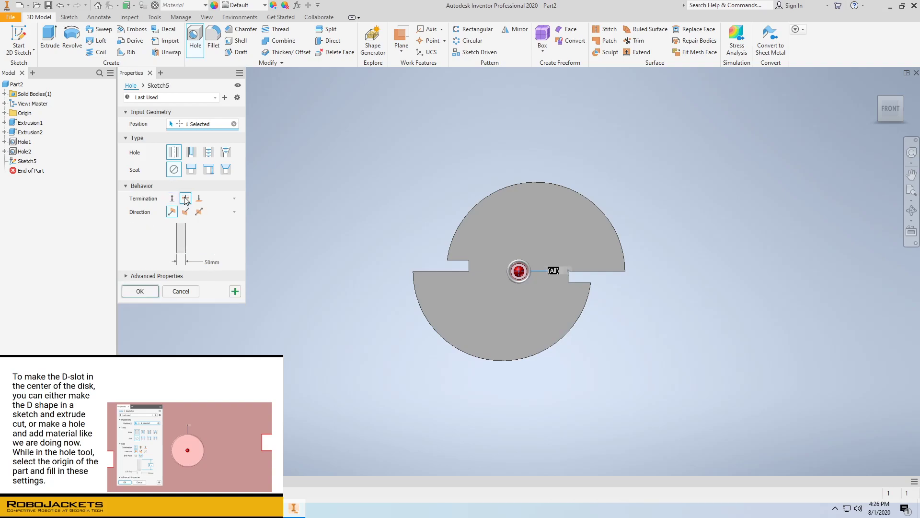
left_click(140, 291)
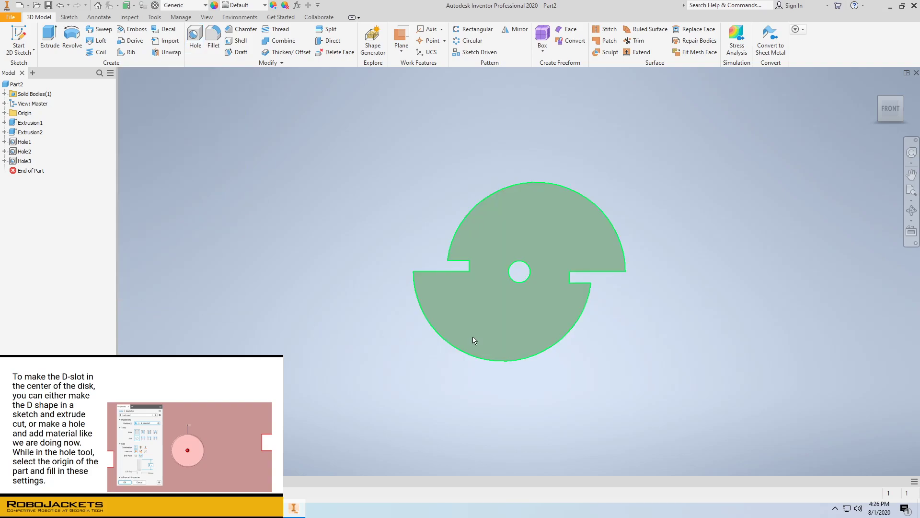
Start a new sketch on the disc's front face around the central hole
middle_click_drag(481, 337, 477, 323, "shift")
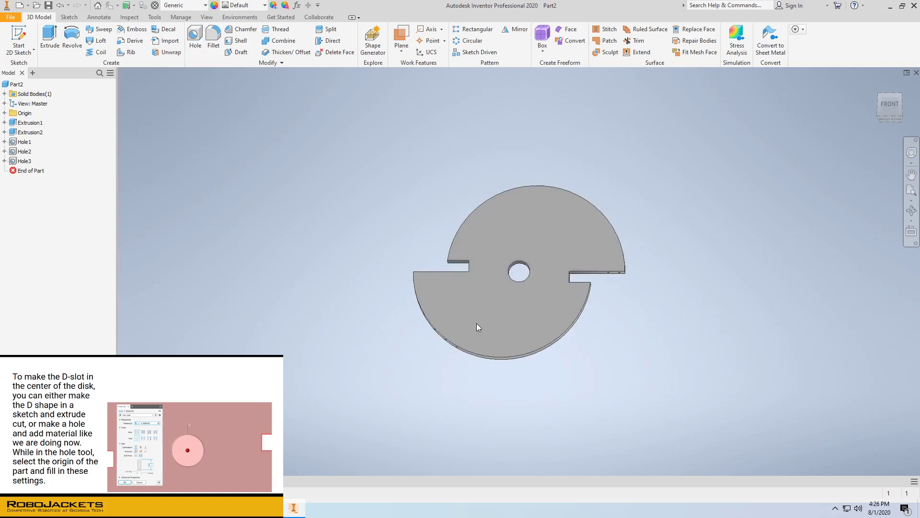
scroll(527, 272, "up", 3)
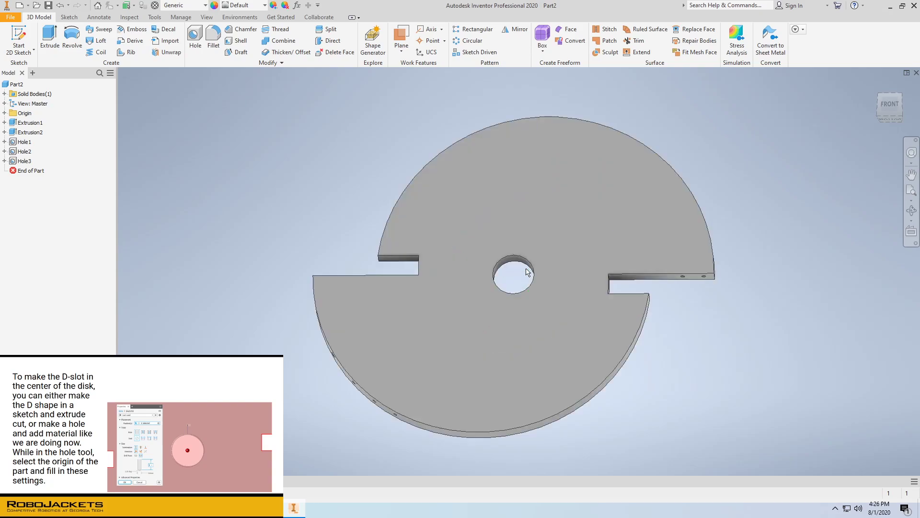
scroll(527, 272, "up", 2)
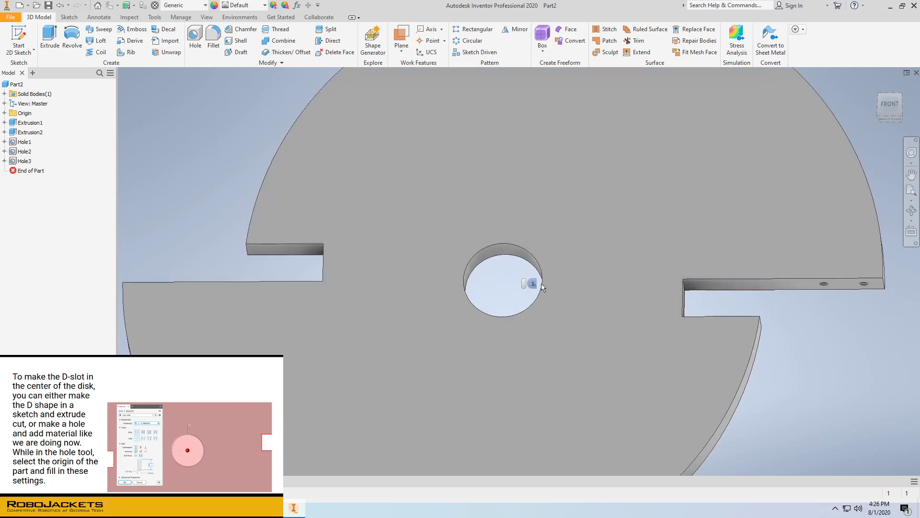
mouse_move(541, 286)
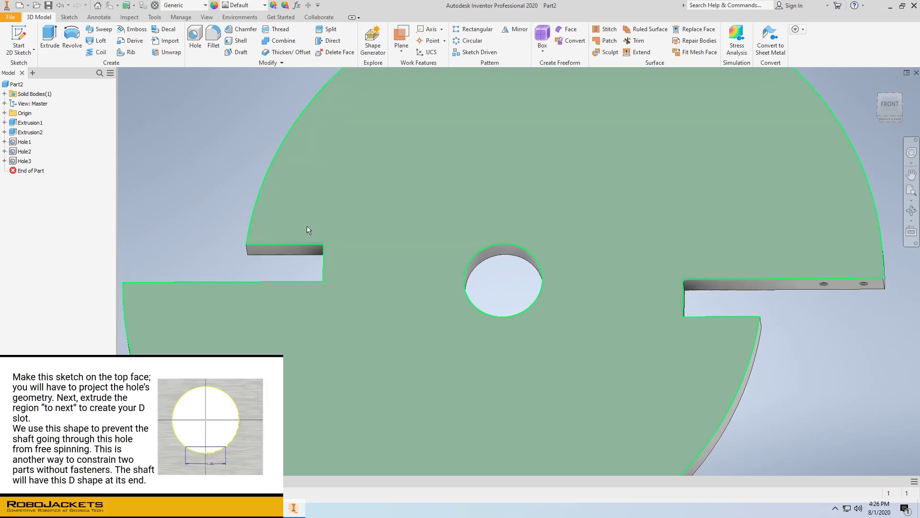
left_click(391, 226)
right_click(401, 246)
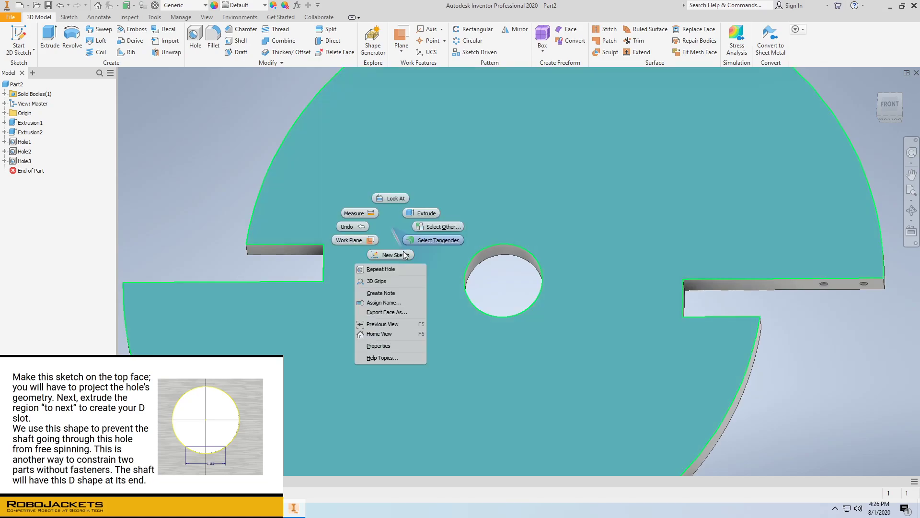
left_click(392, 250)
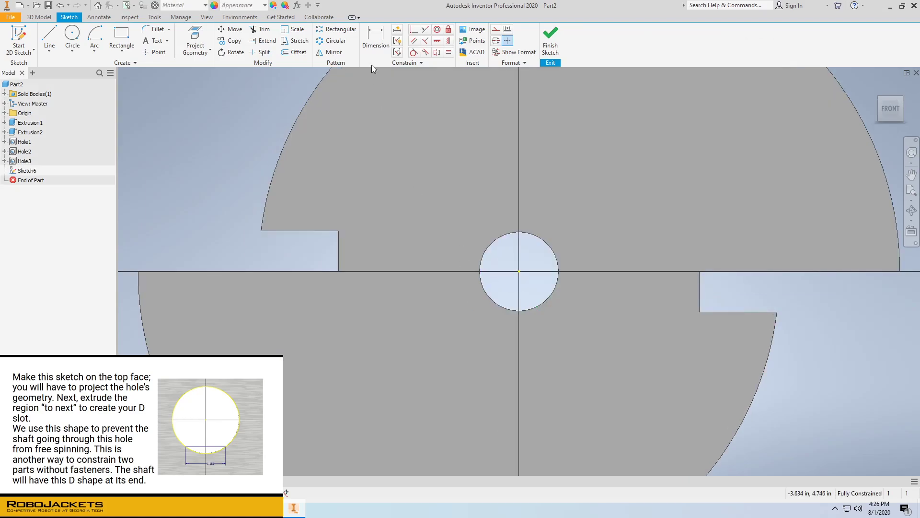
Draw a thin horizontal rectangle across the lower part of the central hole and stretch its lower edge below the circle
left_click(121, 36)
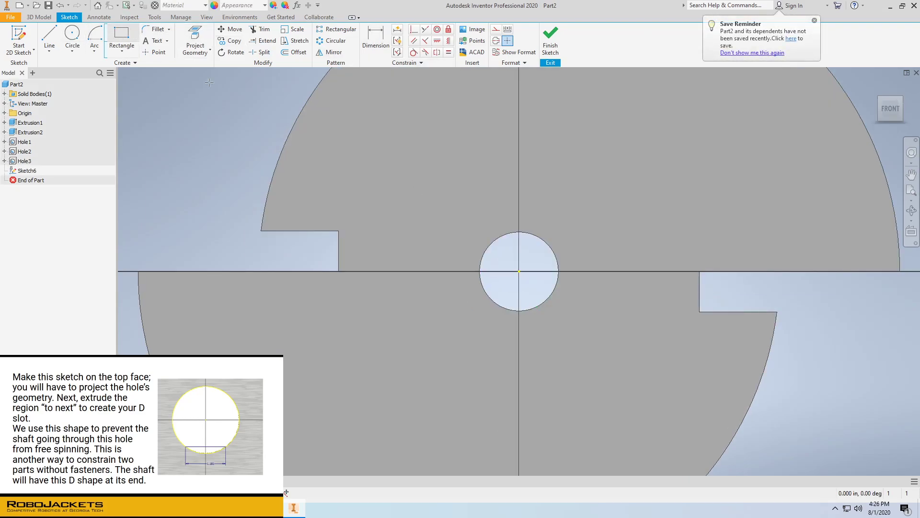
left_click(490, 298)
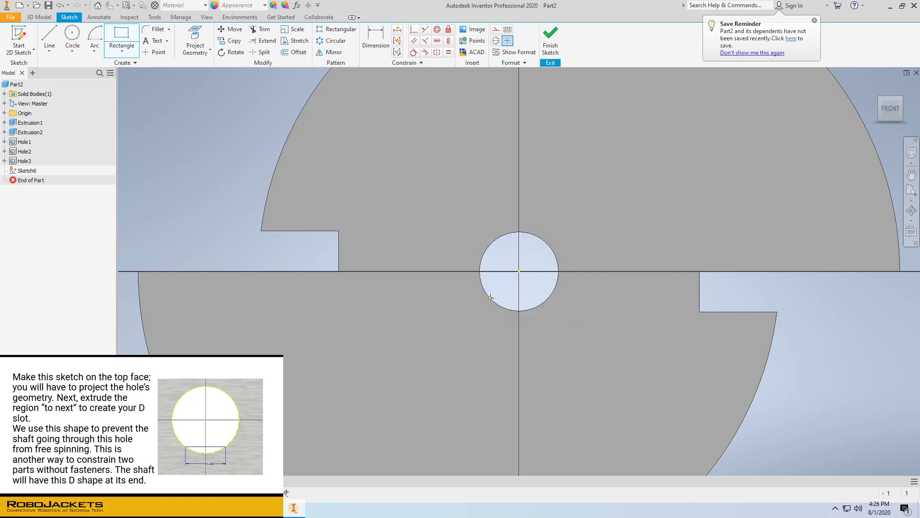
left_click(536, 300)
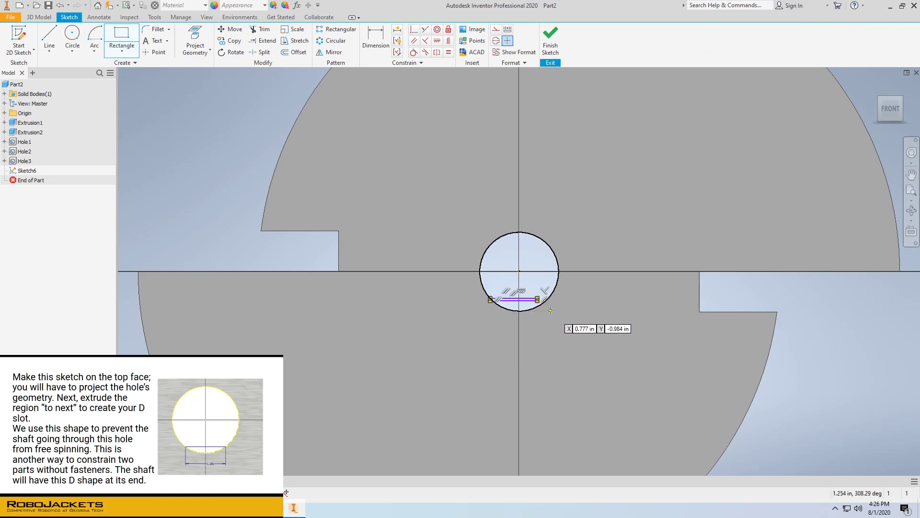
scroll(550, 310, "down", 3)
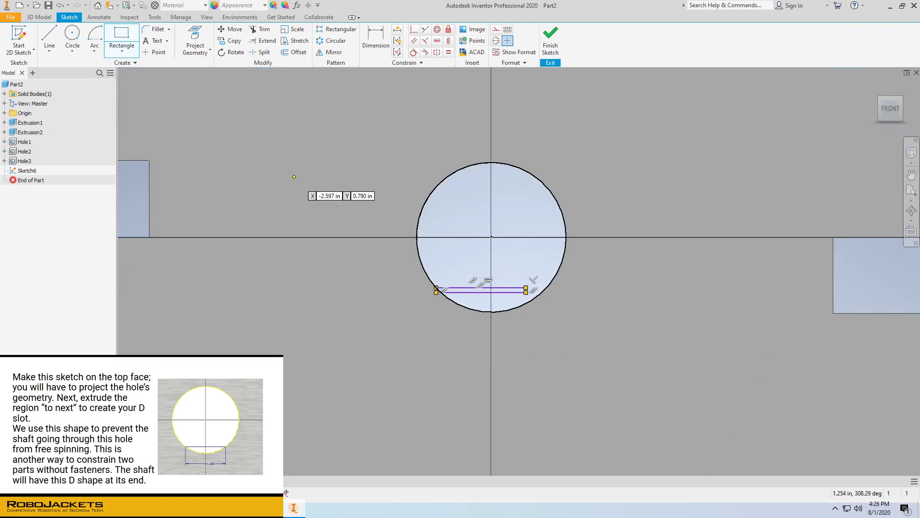
right_click(442, 215)
left_click(476, 216)
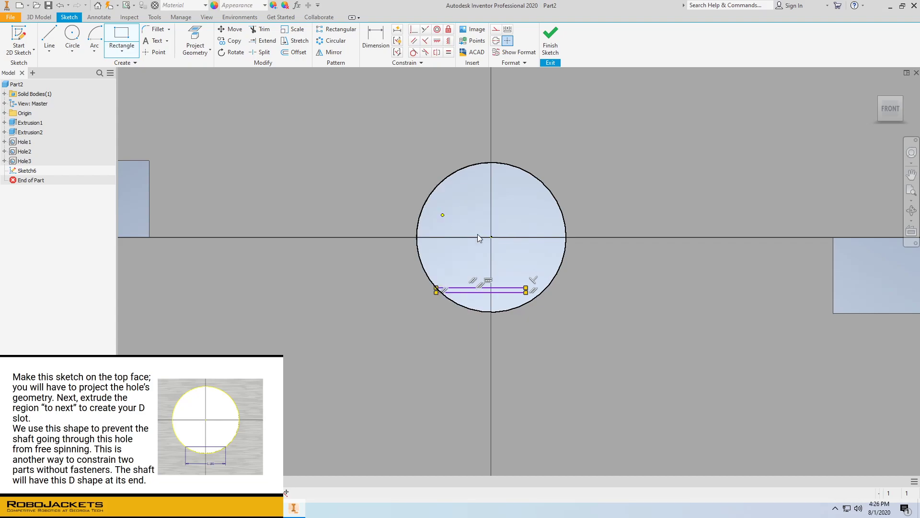
left_click(486, 292)
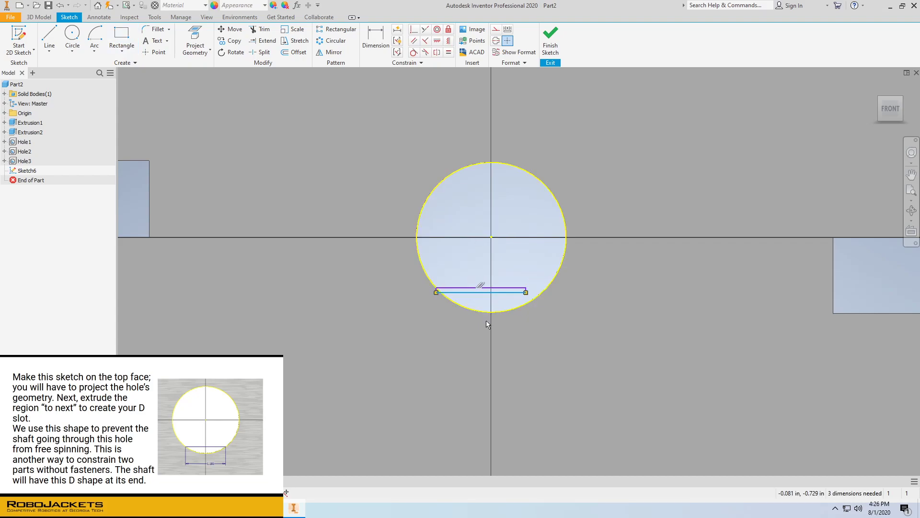
left_click_drag(486, 325, 486, 324)
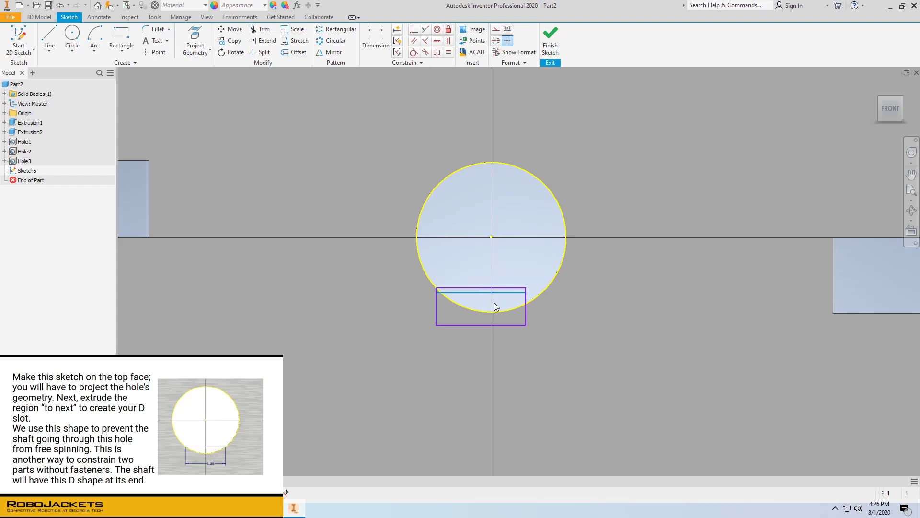
Constrain the rectangle's upper right corner to be coincident with the central hole's circle
left_click(413, 31)
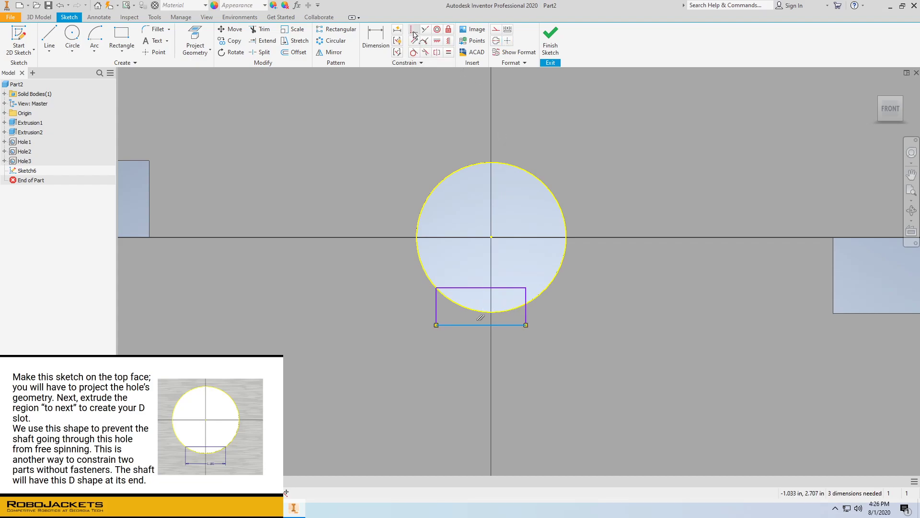
left_click(526, 288)
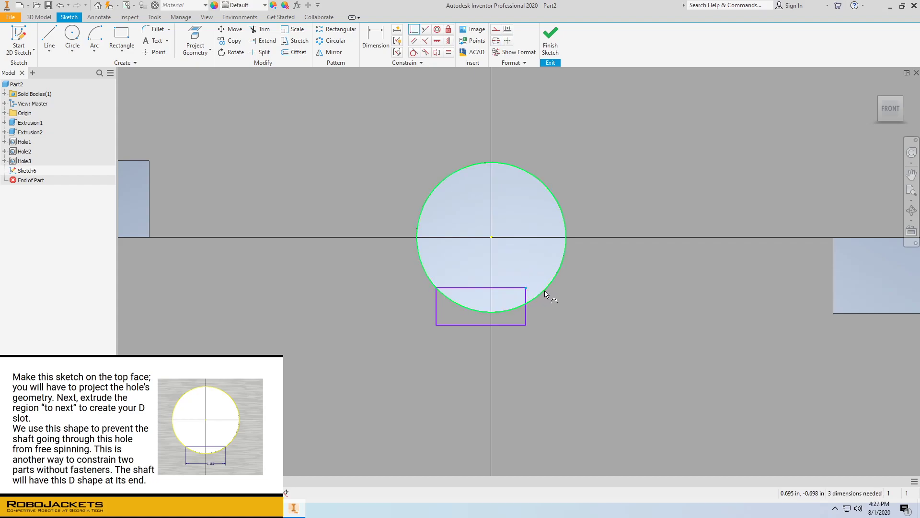
left_click(545, 290)
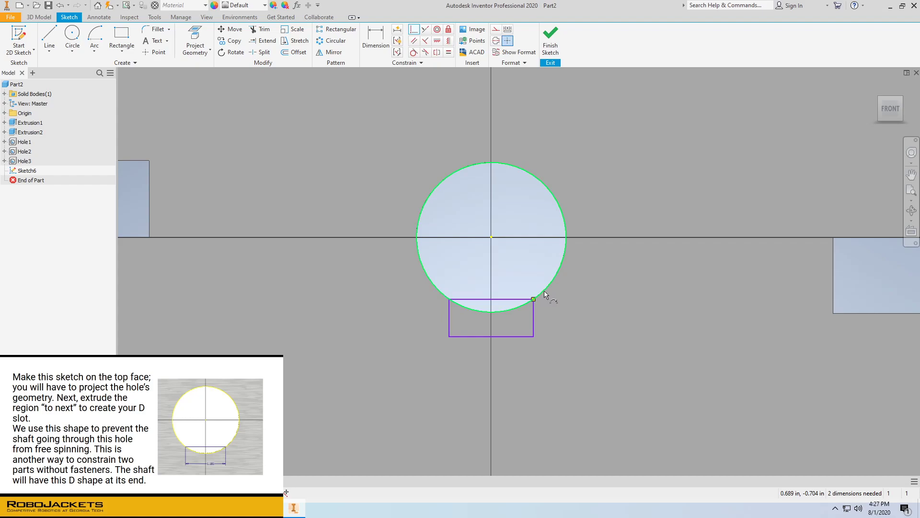
right_click(460, 266)
left_click(487, 269)
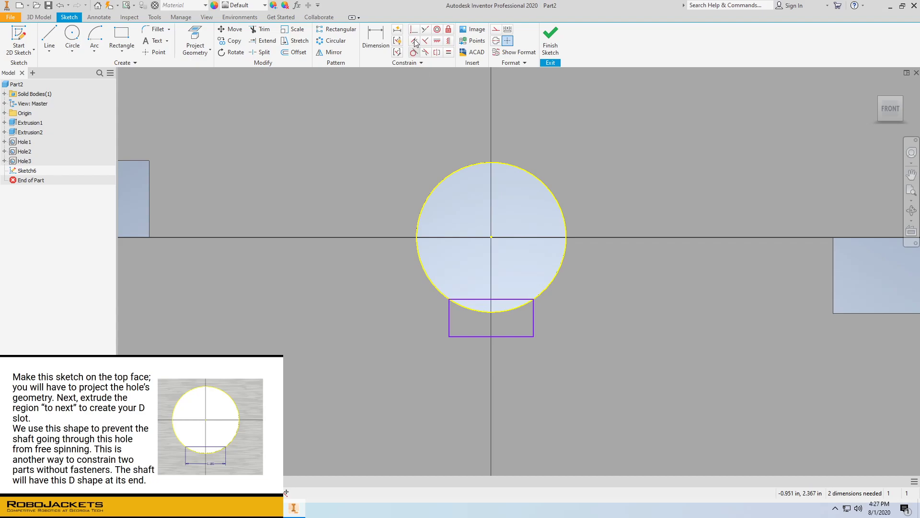
Dimension the rectangle's upper edge to 1.181 in and finish the sketch
left_click(376, 40)
left_click(490, 300)
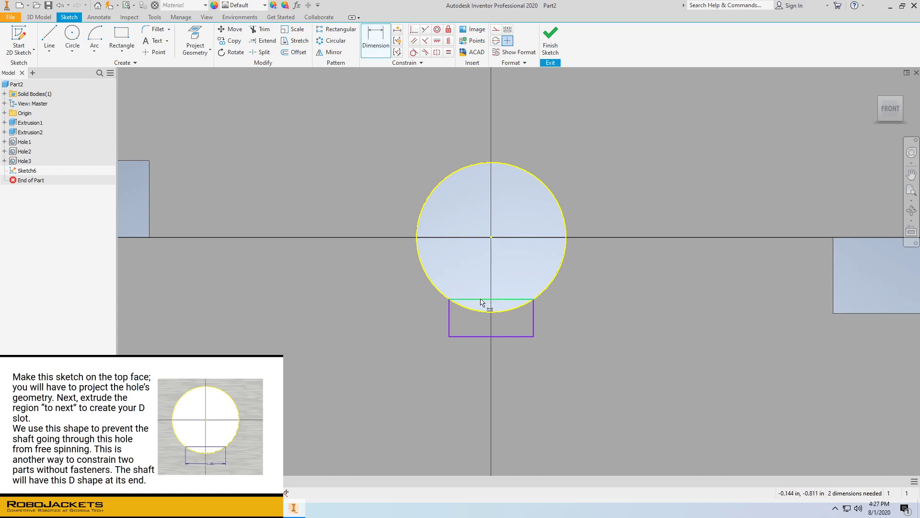
left_click(481, 282)
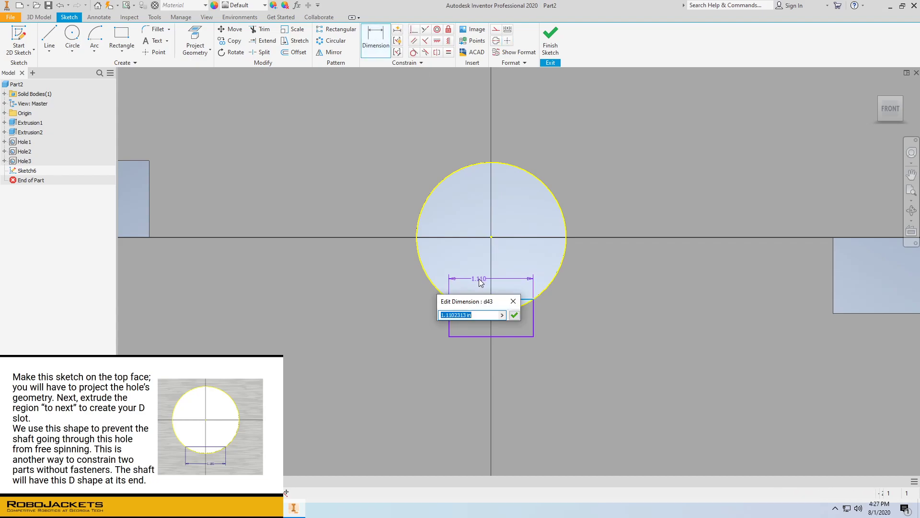
type("1.181")
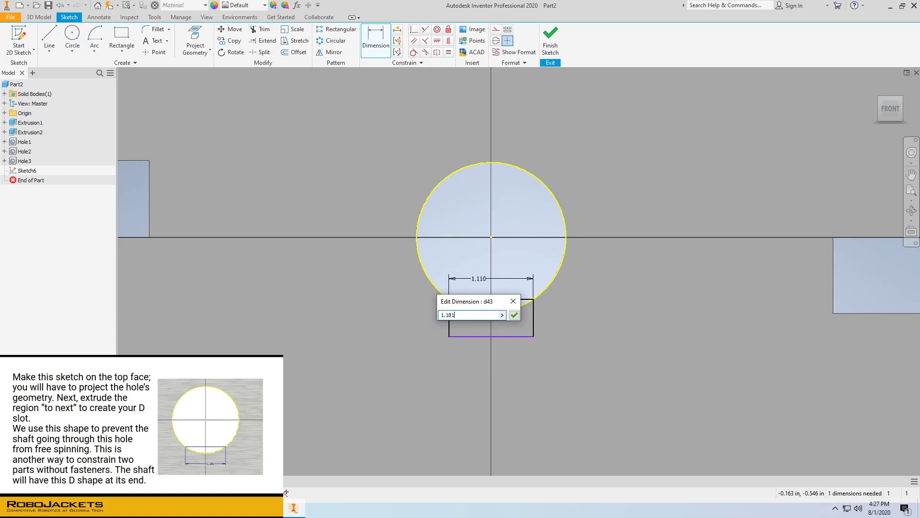
key("Return")
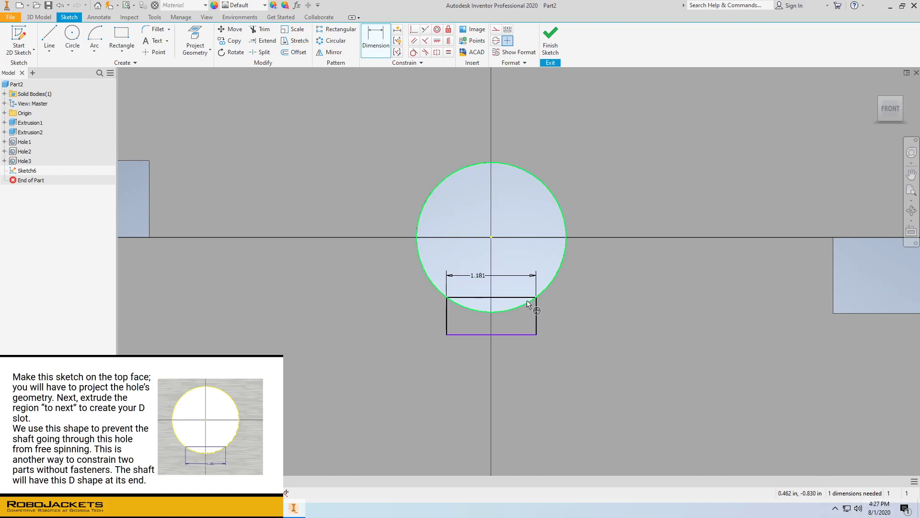
left_click(545, 53)
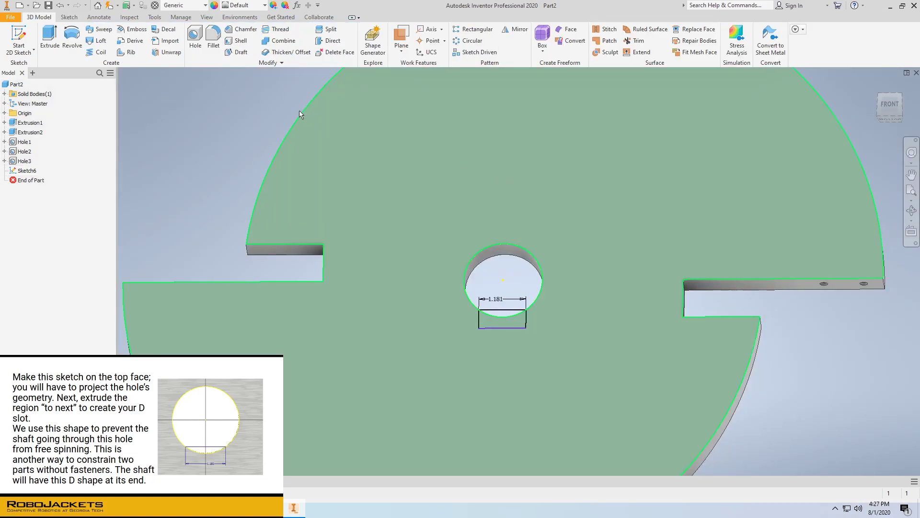
Extrude both rectangle regions 0.75 in in the flipped direction, joined to the disc, to form the D-slot's flat
left_click(26, 171)
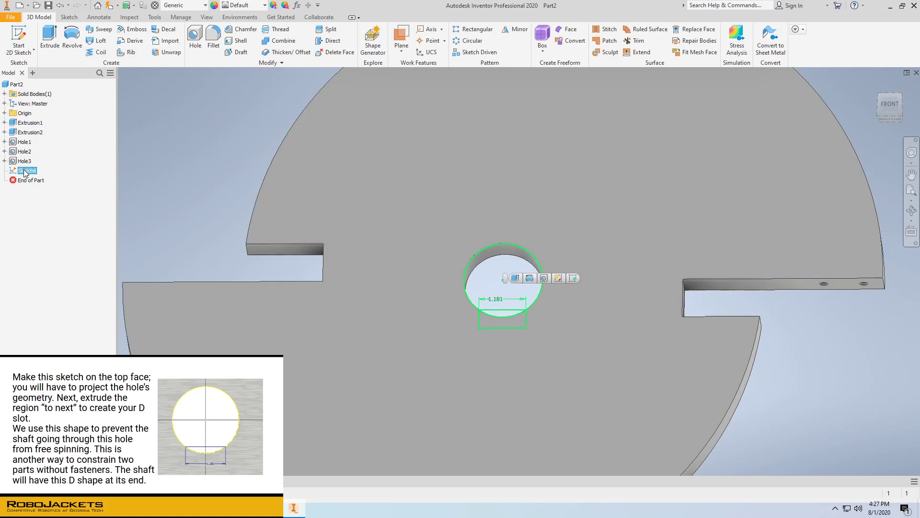
left_click(48, 41)
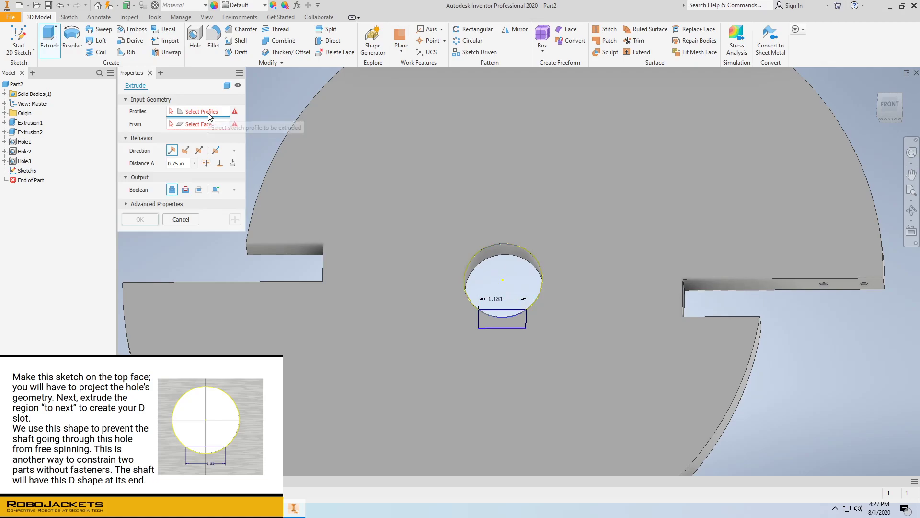
left_click(507, 314)
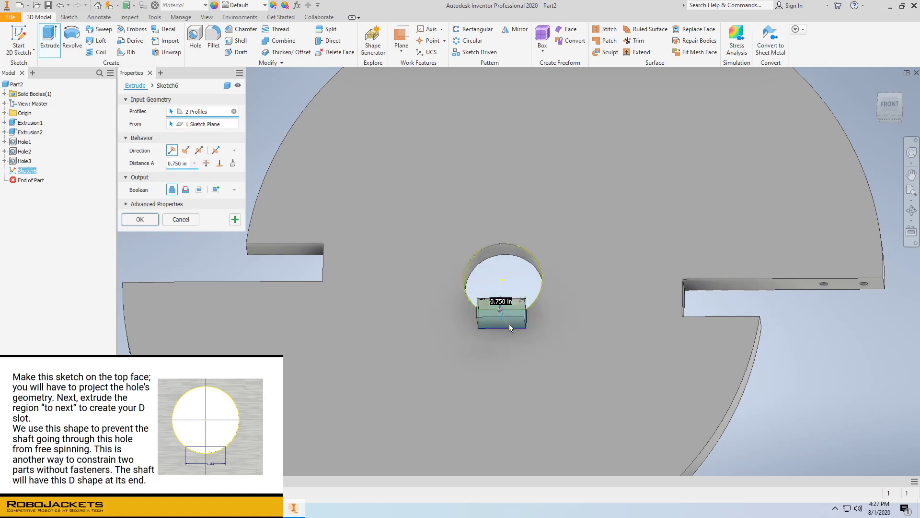
left_click(185, 150)
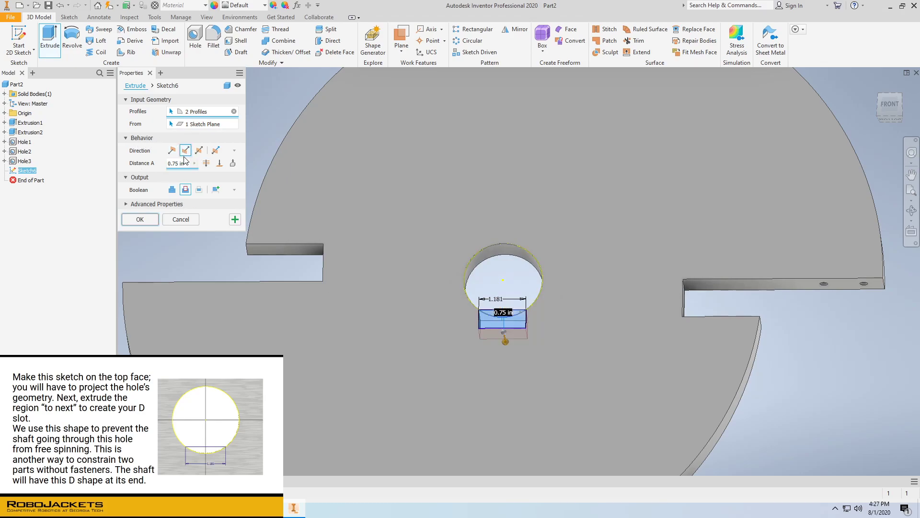
left_click(172, 190)
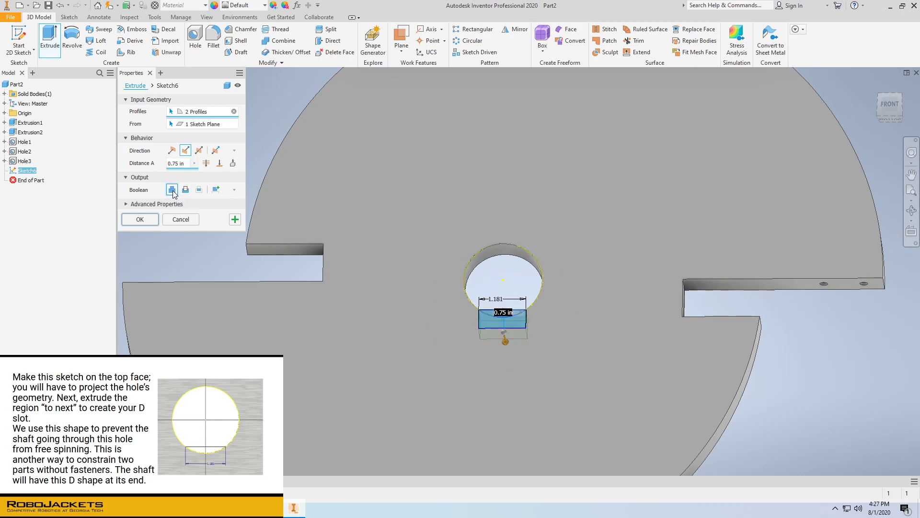
left_click(144, 222)
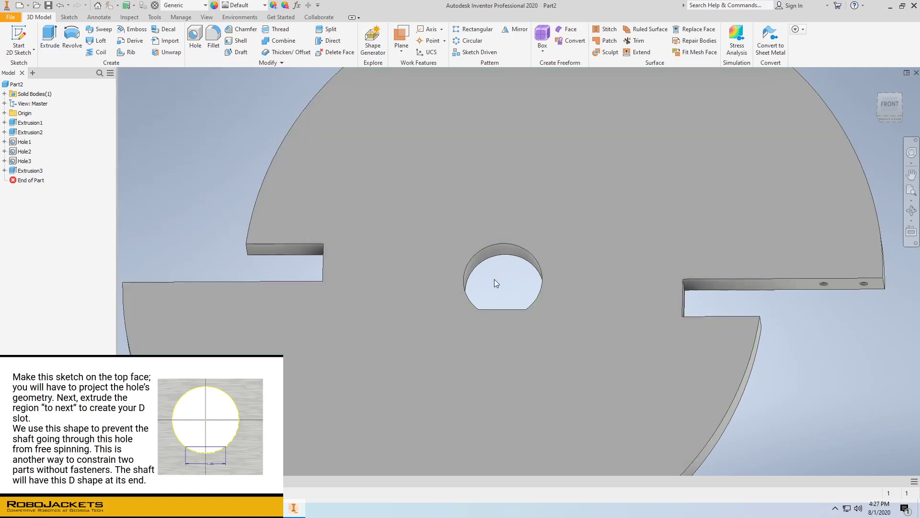
Start a sketch on the disc's front face and place a point about 2.03 in directly above the centre
middle_click_drag(504, 282, 504, 289, "shift")
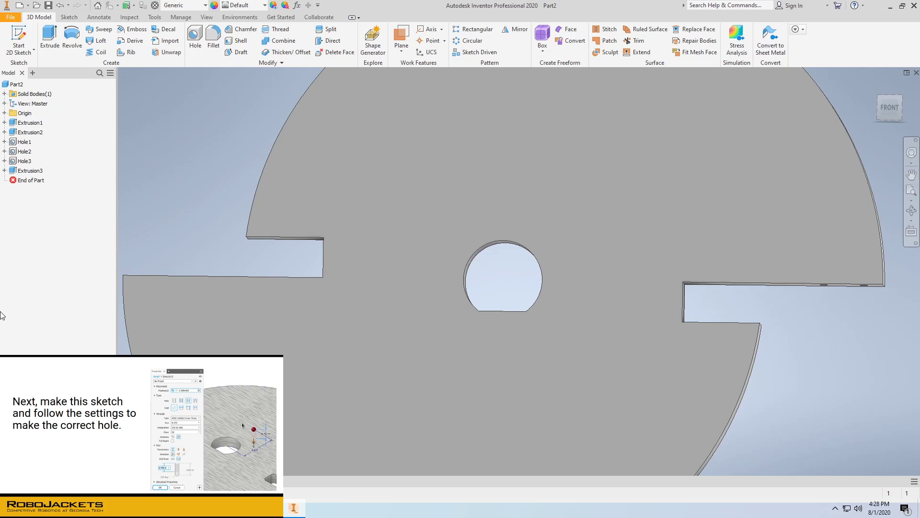
left_click(463, 339)
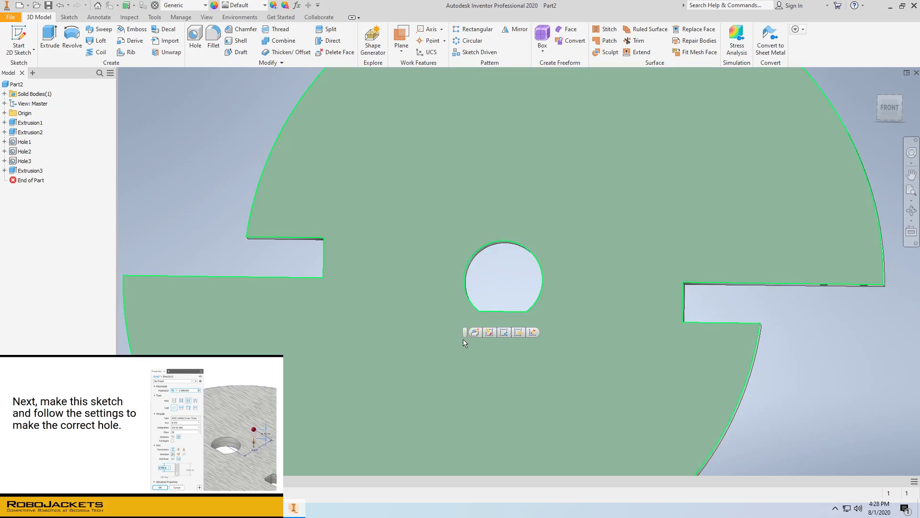
right_click(463, 338)
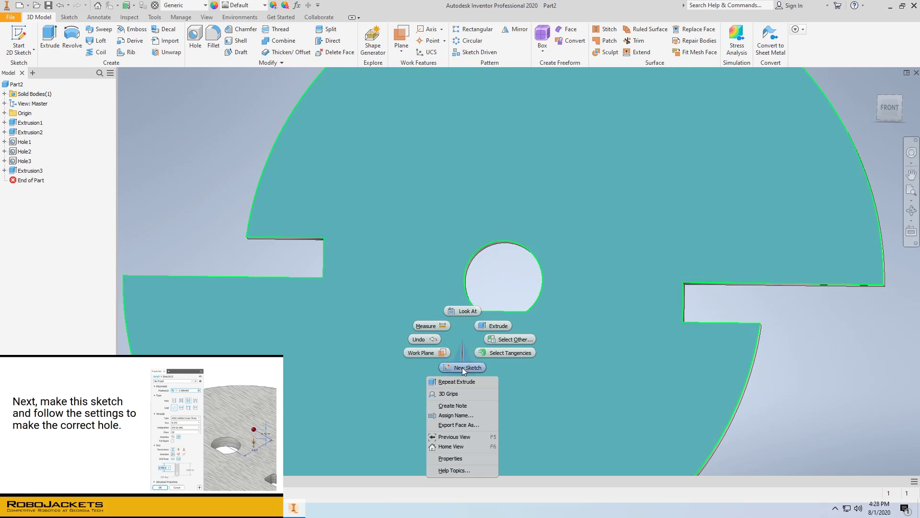
left_click(462, 367)
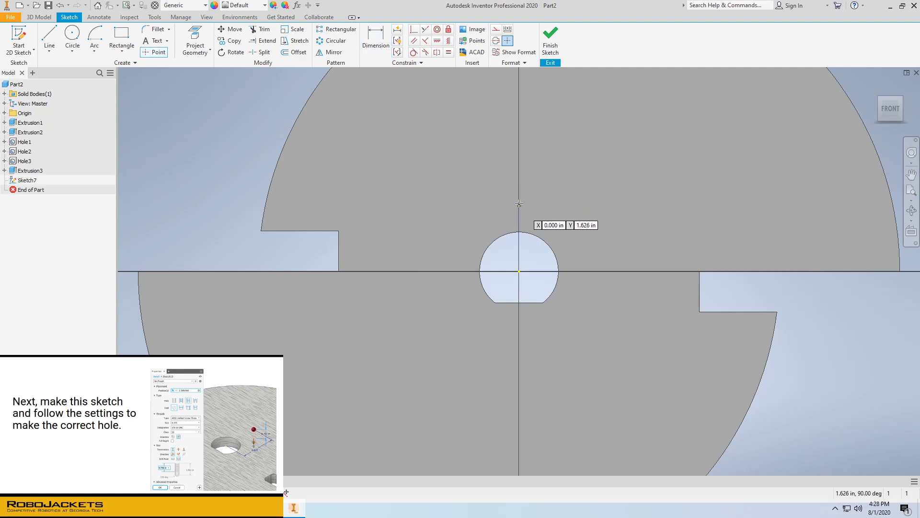
left_click(519, 189)
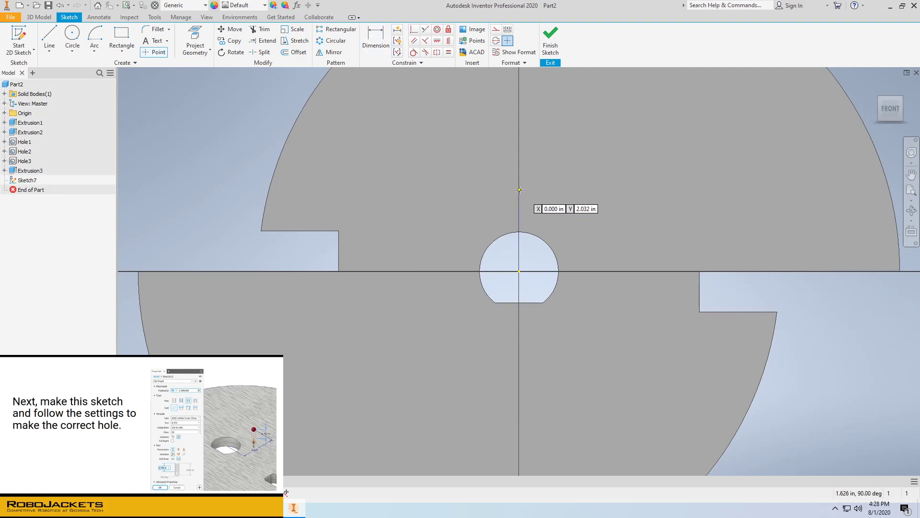
right_click(564, 194)
left_click(592, 198)
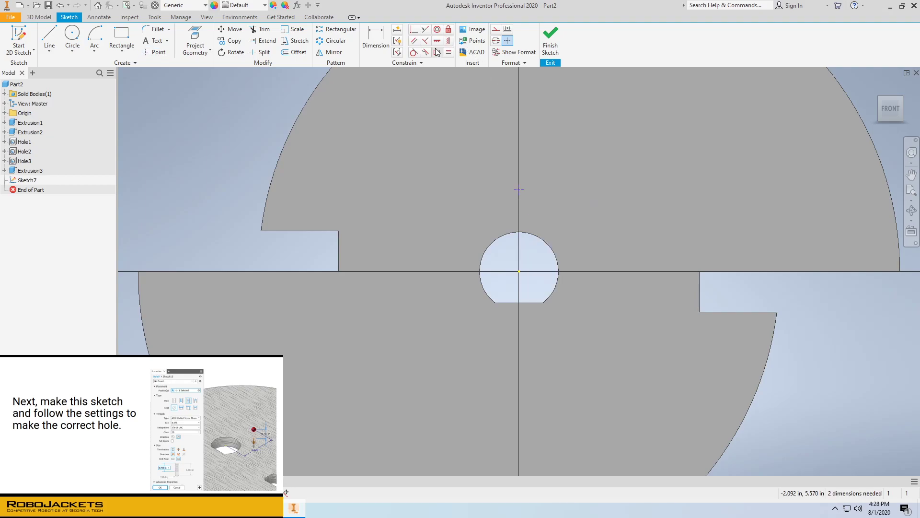
Dimension the sketch point 2.625 in vertically from the disc's centre and finish the sketch
left_click(376, 42)
left_click(519, 191)
left_click(519, 272)
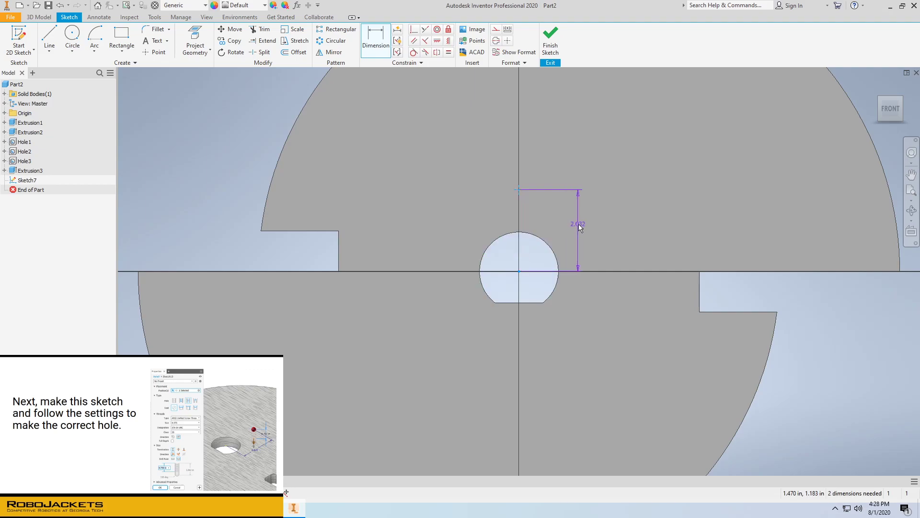
left_click(579, 227)
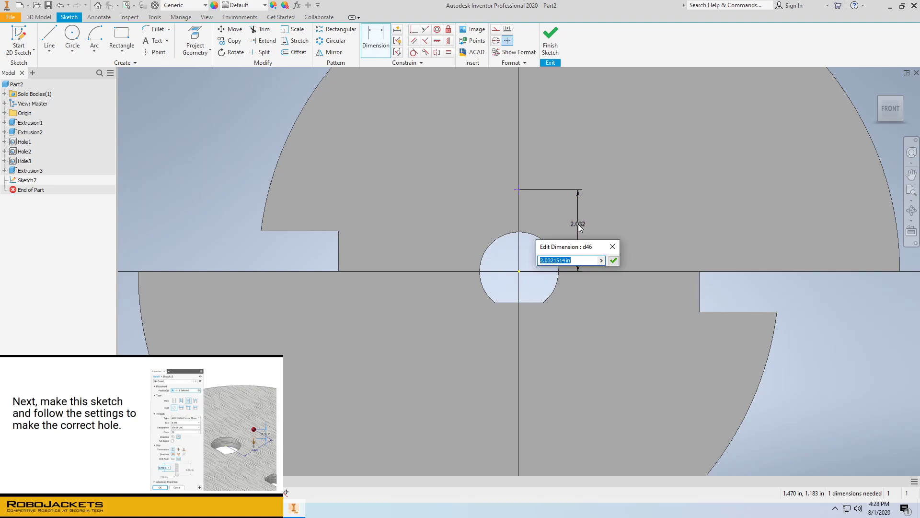
type("2.625")
key("Return")
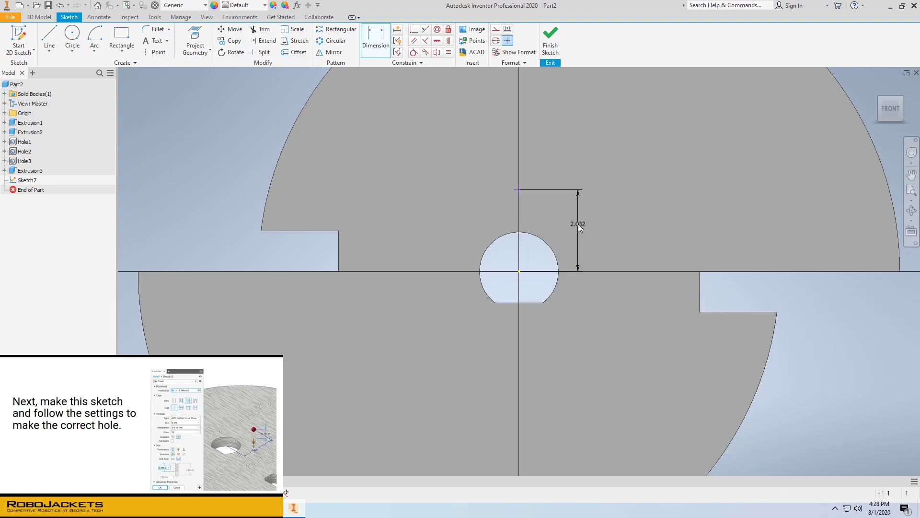
right_click(642, 184)
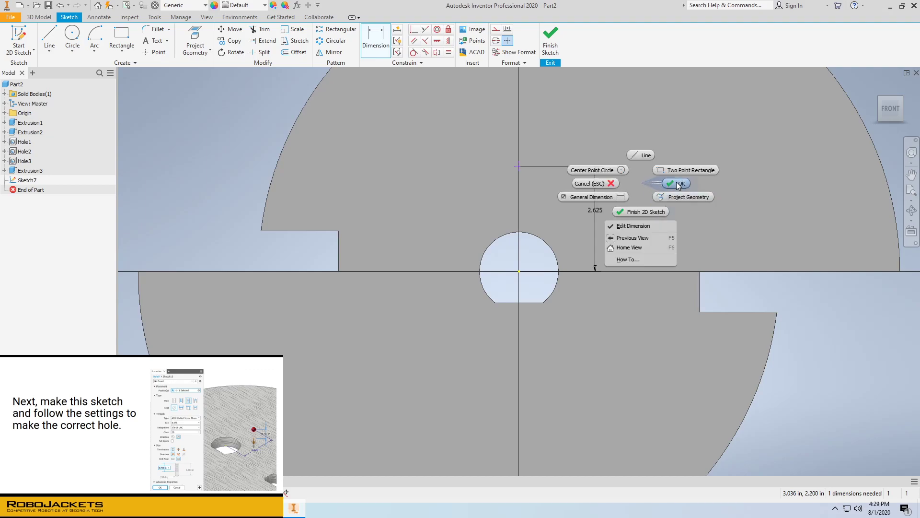
left_click(678, 184)
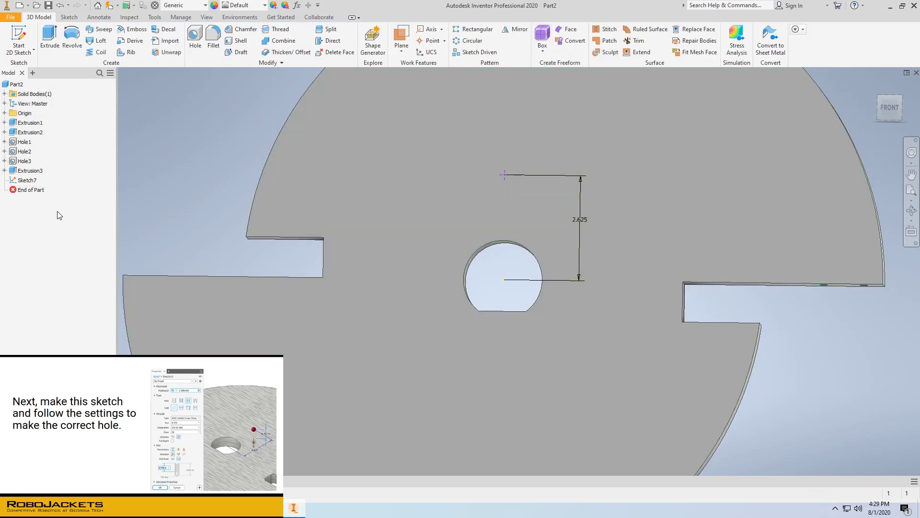
Create a tapped through-all hole at the sketch point with ANSI Unified Screw Threads, size 0.375, designation 3/8-16 UNC
left_click(27, 180)
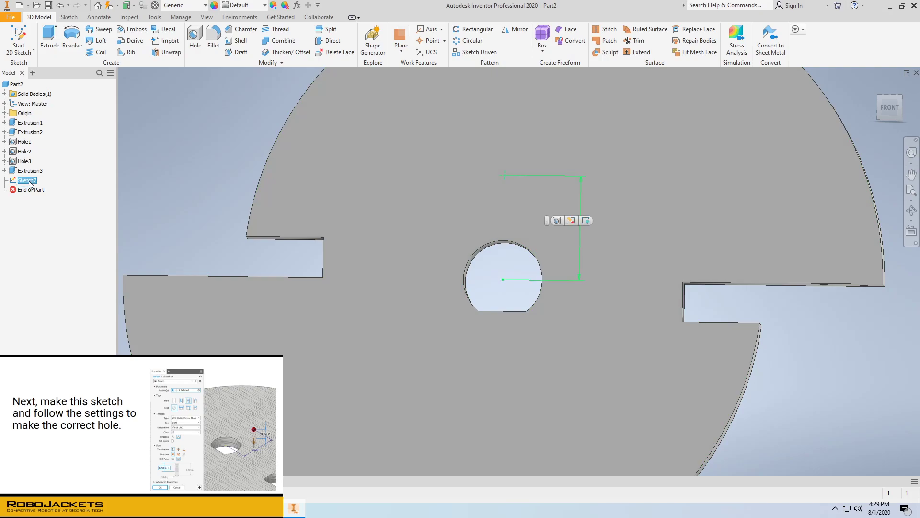
left_click(195, 36)
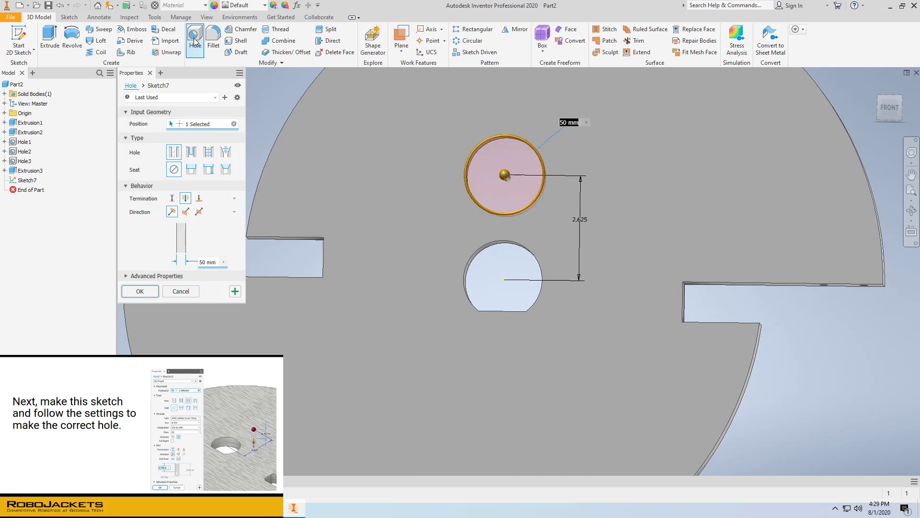
left_click(207, 152)
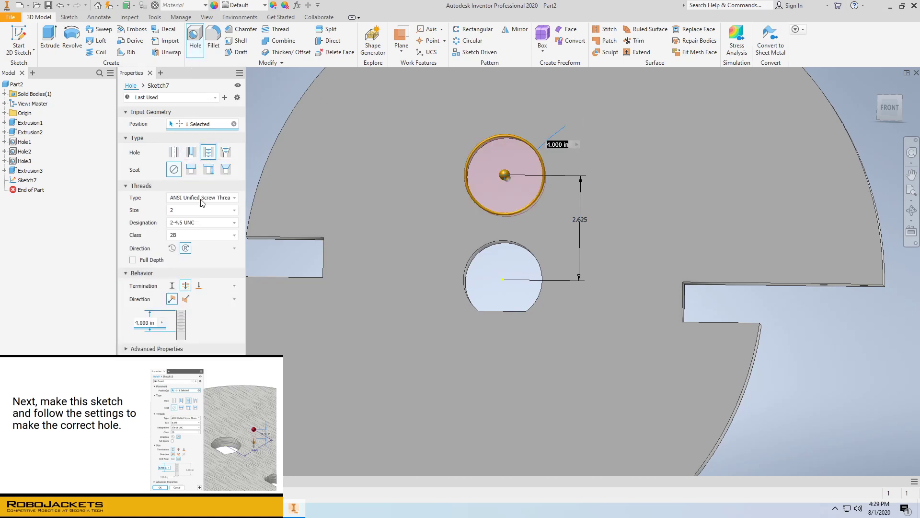
left_click(193, 211)
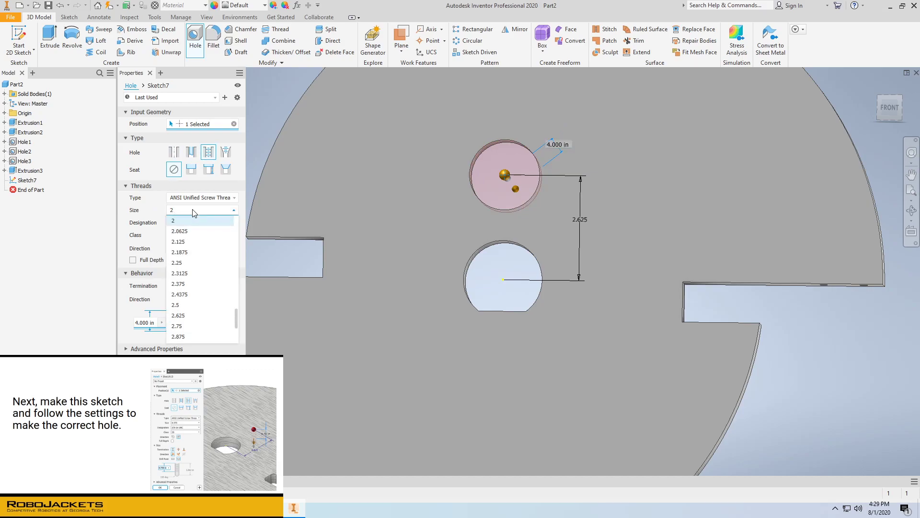
scroll(200, 253, "down", 1)
scroll(196, 269, "down", 2)
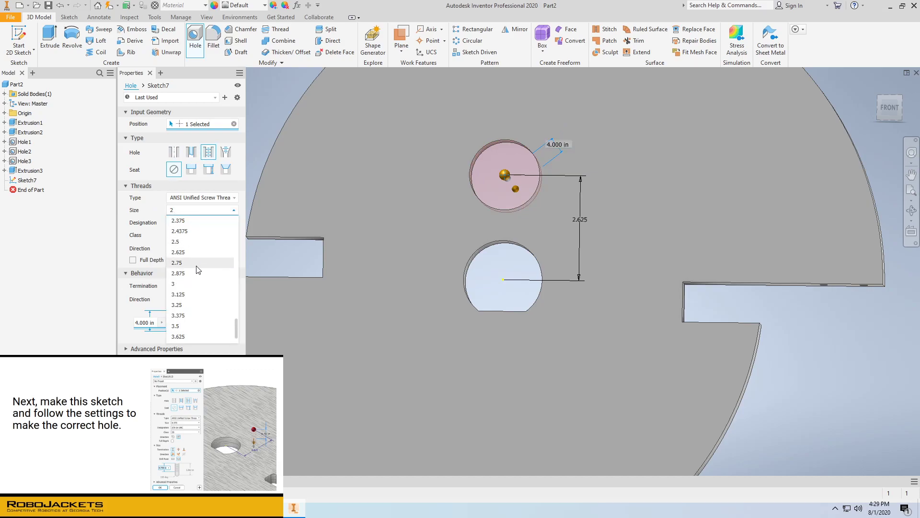
scroll(187, 319, "up", 12)
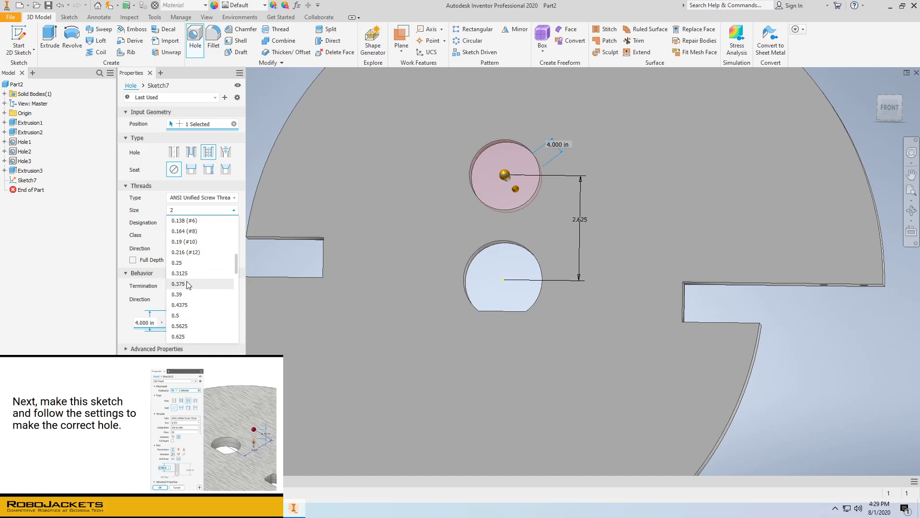
left_click(187, 284)
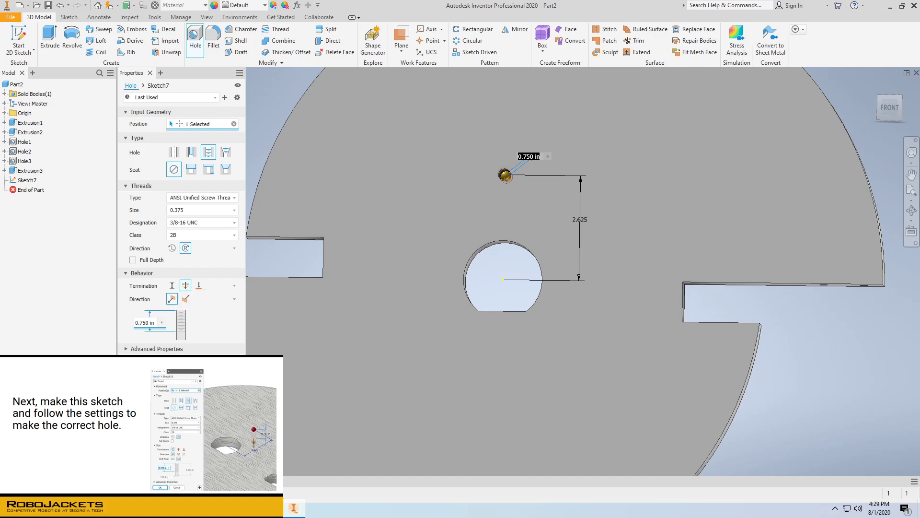
key("Return")
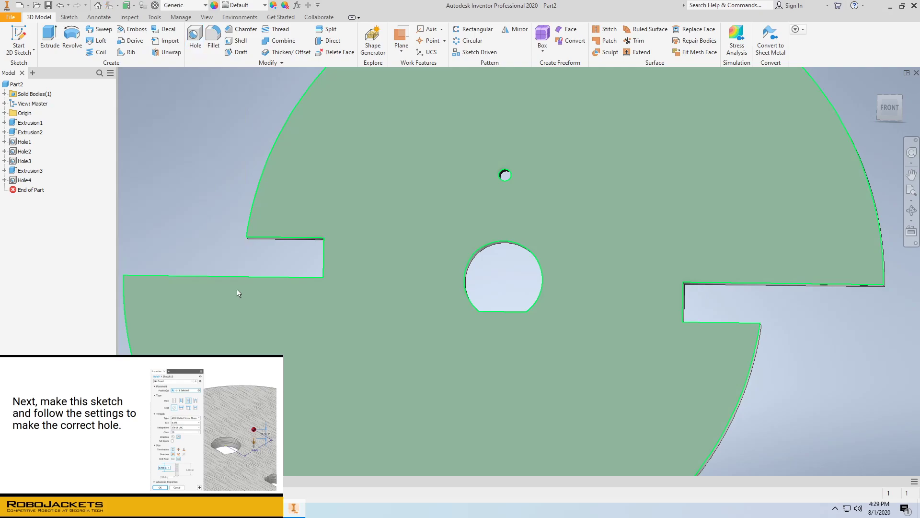
Pattern the 3/8-16 tapped hole circularly around the Z axis with 8 occurrences over 360 degrees
scroll(437, 257, "down", 3)
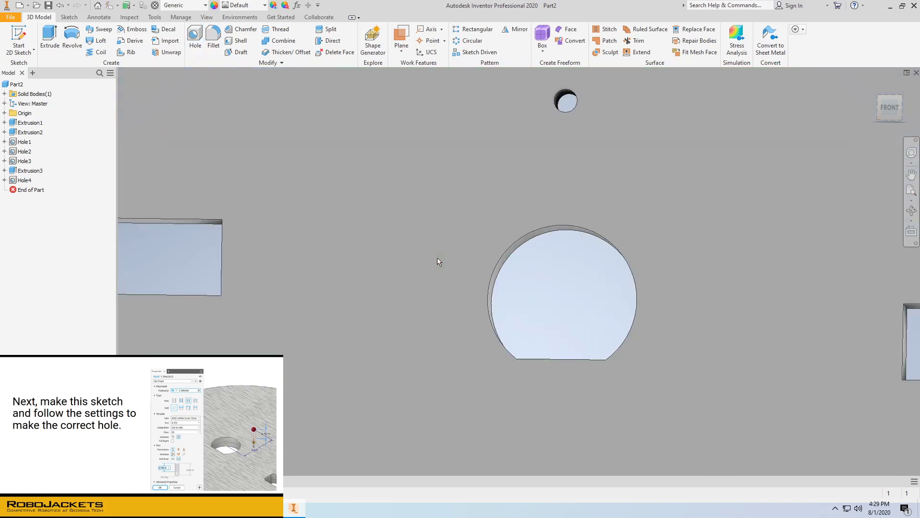
scroll(437, 257, "up", 4)
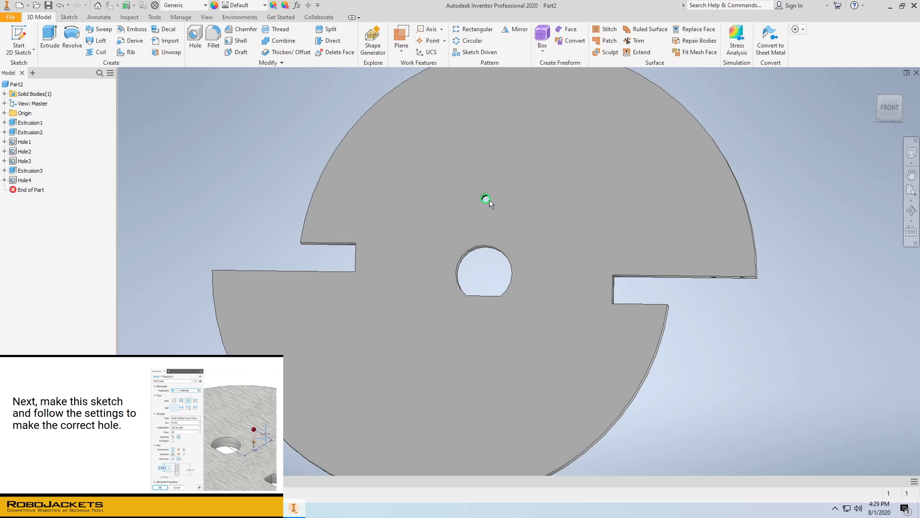
mouse_move(490, 200)
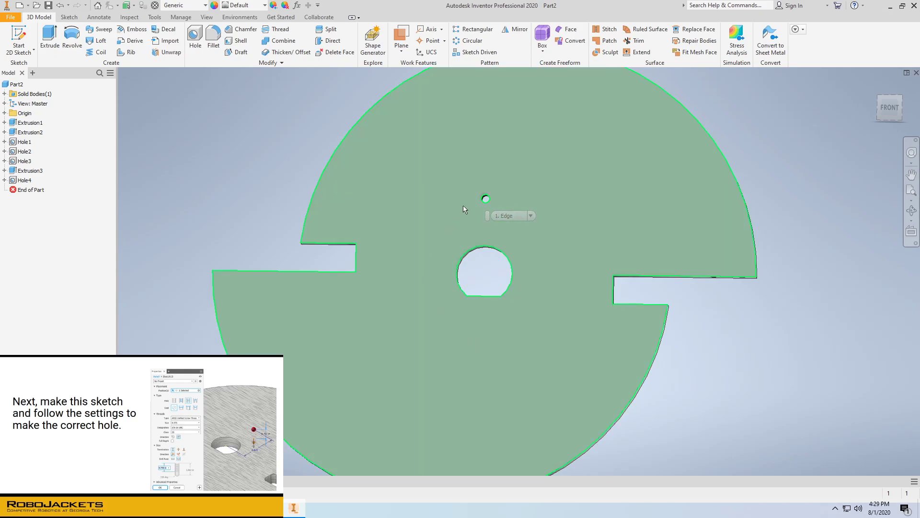
left_click(472, 40)
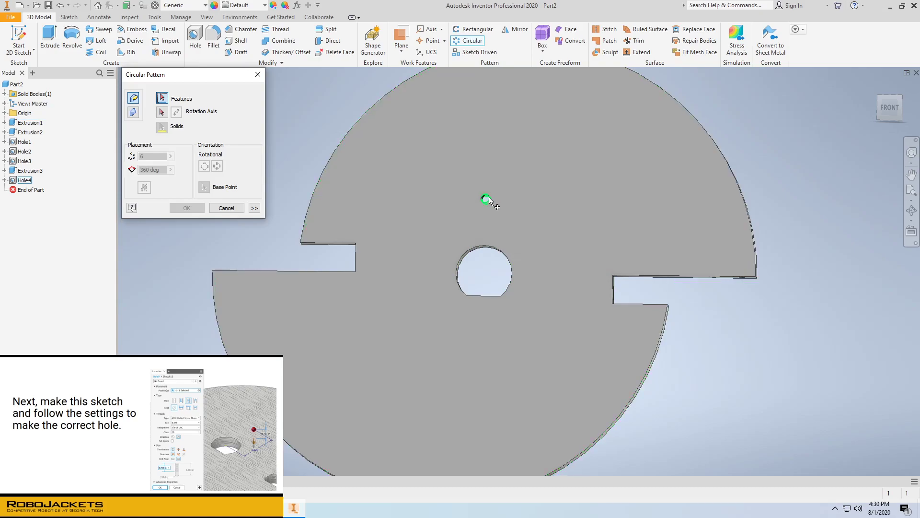
left_click(486, 198)
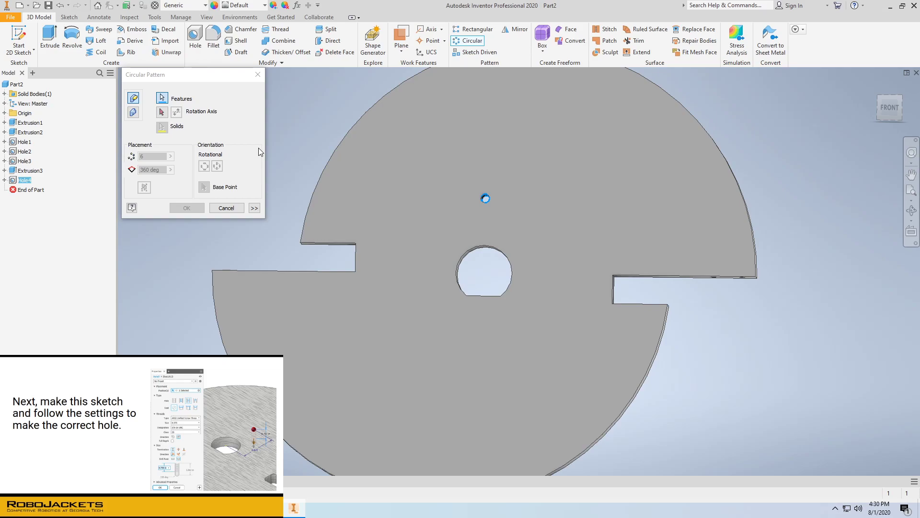
left_click(162, 113)
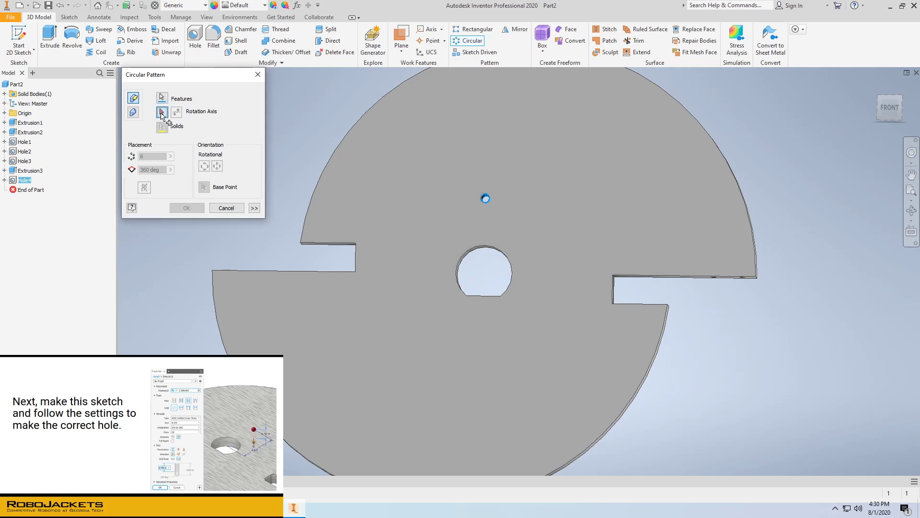
left_click(4, 113)
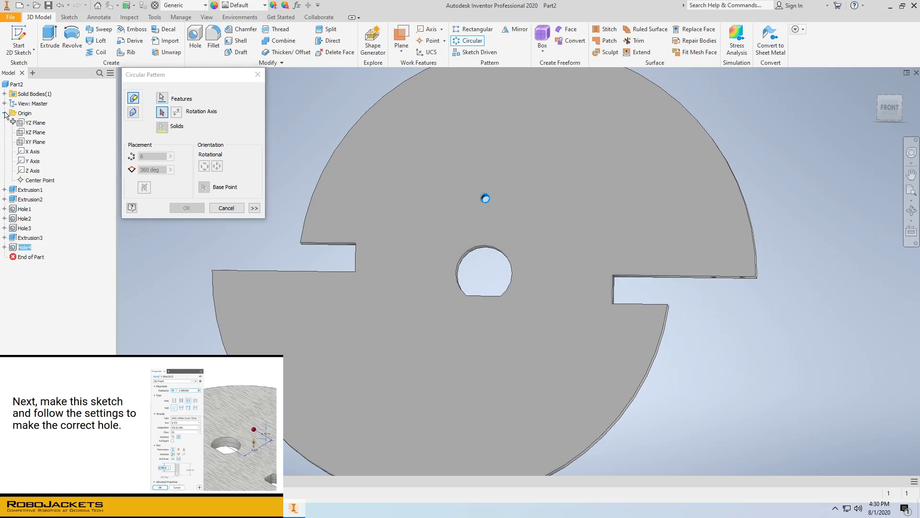
left_click(33, 172)
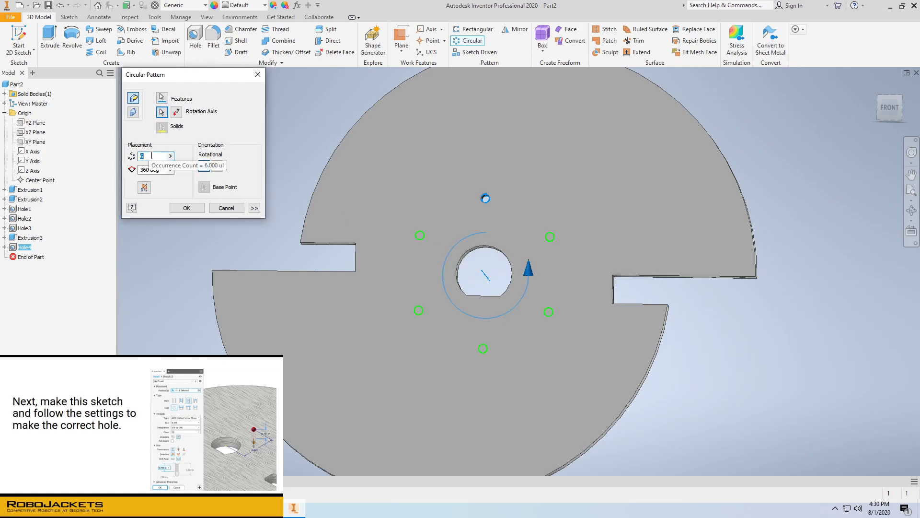
type("8")
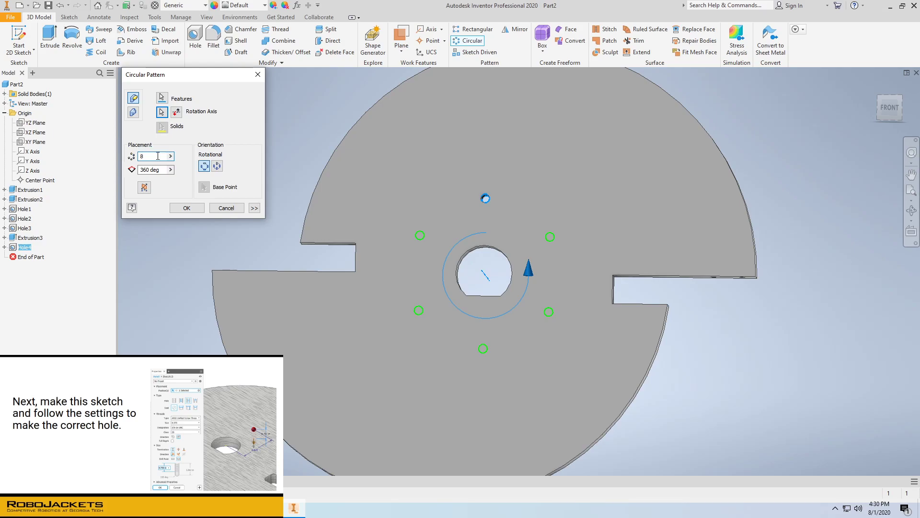
left_click(201, 209)
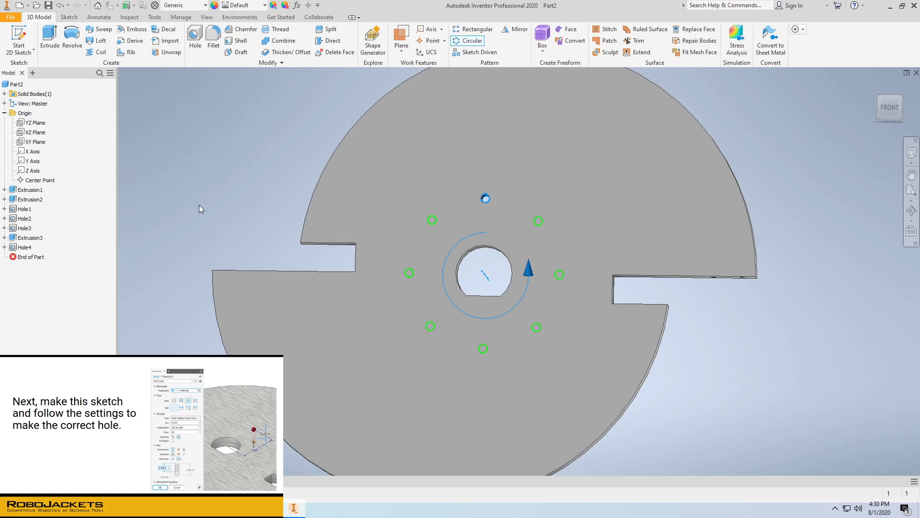